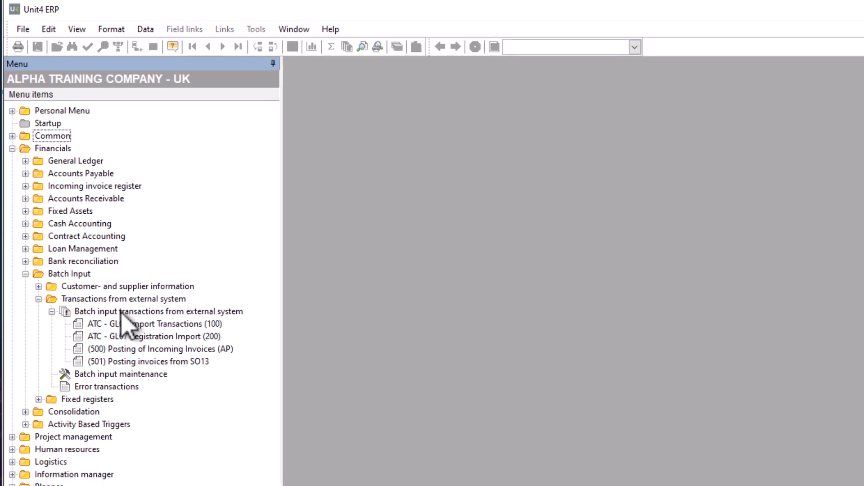
Open the Batch input transactions from external system report and view the variants available for it
double_click(237, 315)
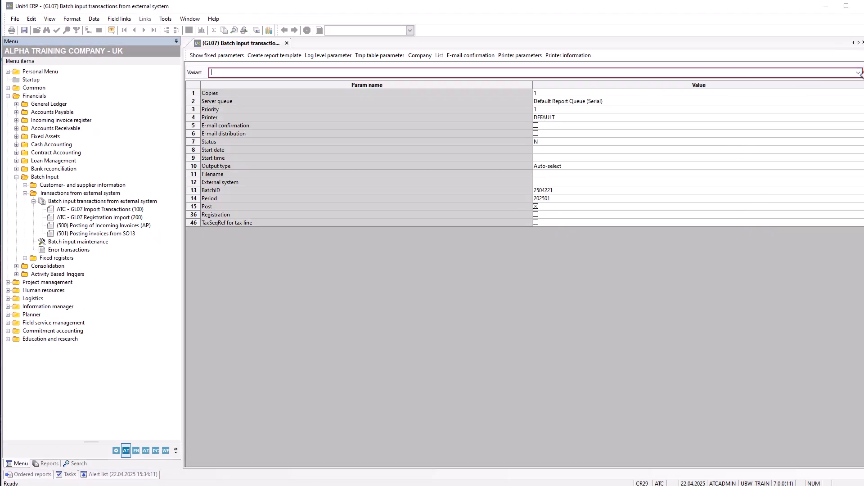
click(858, 74)
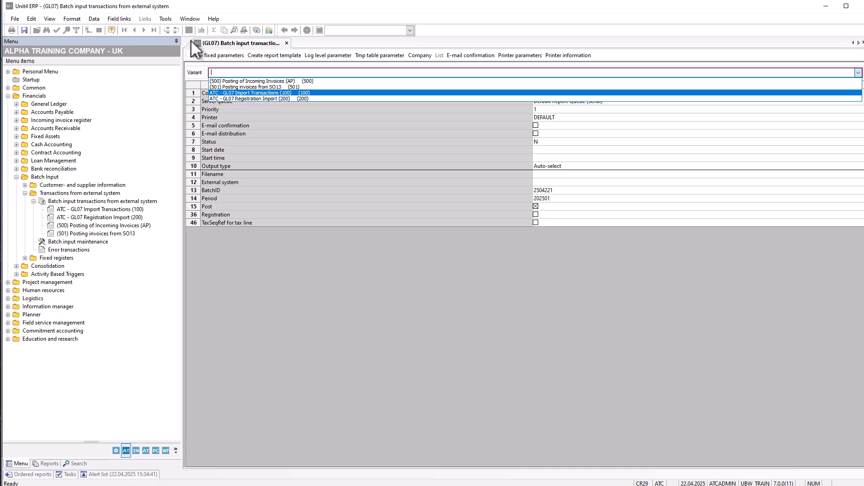
click(293, 355)
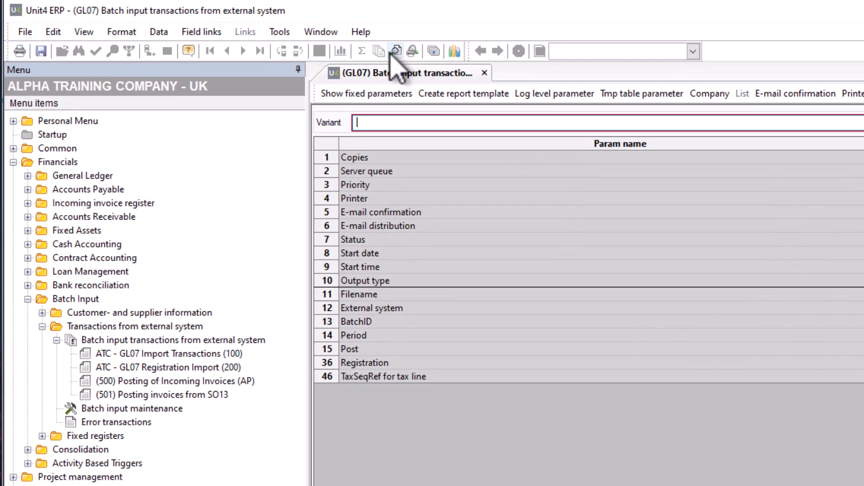
Open Maintenance of ordered reports under Common and clear the user filter to list every user's ordered reports
click(13, 148)
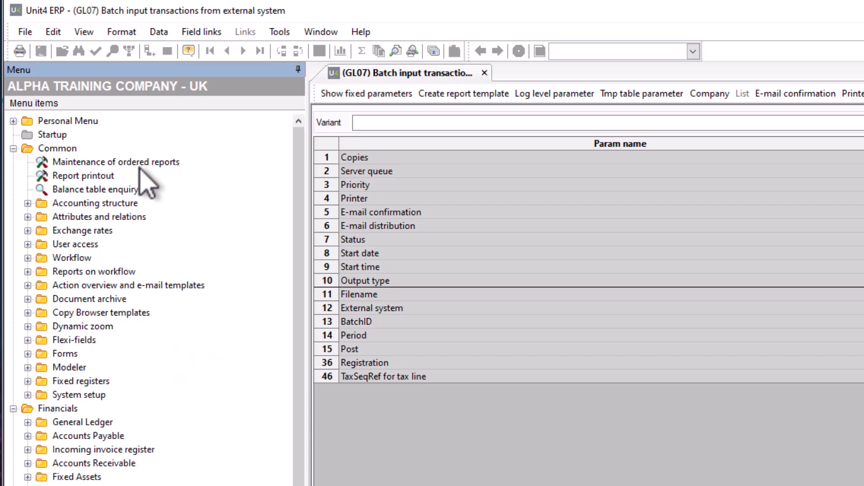
click(120, 163)
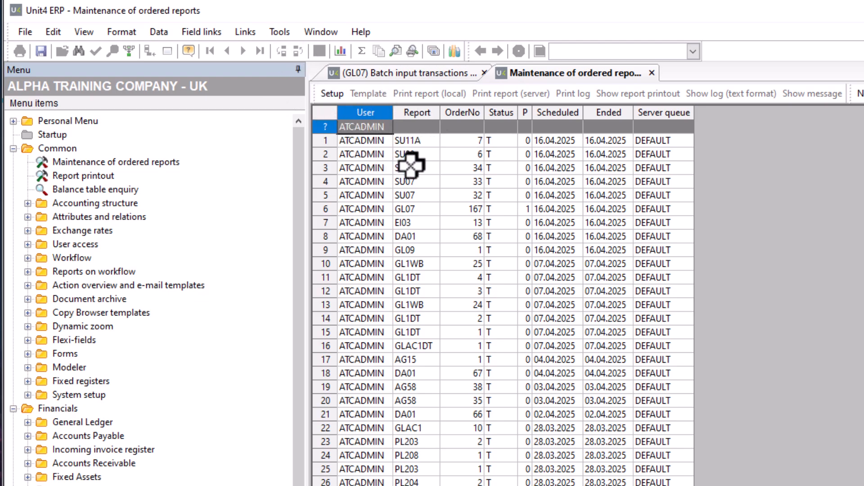
key(Delete)
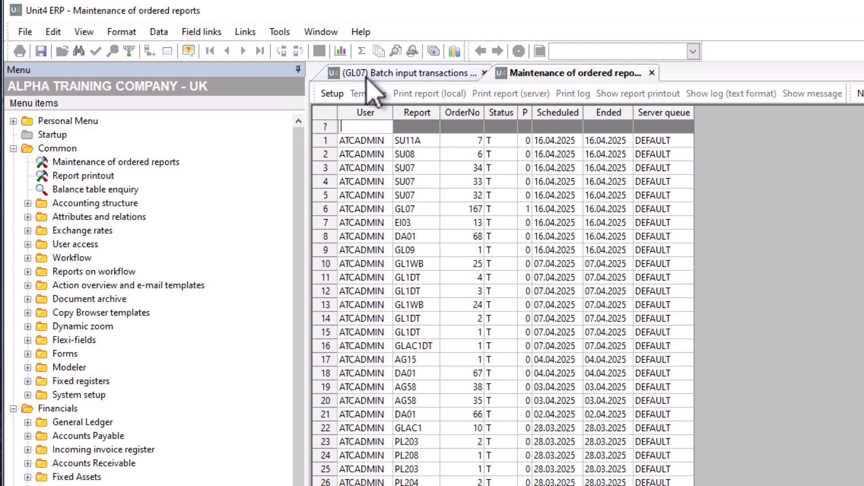
key(Return)
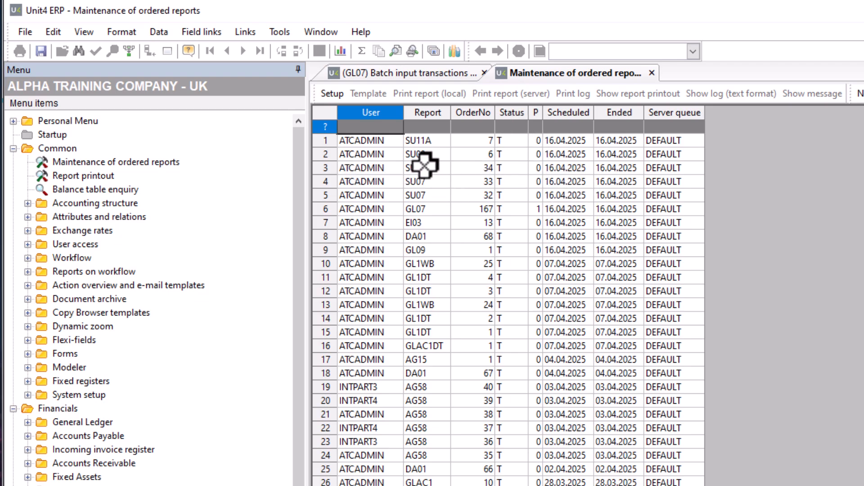
View the printouts available for the first SU07 report in the list, then close the selection dialog
click(369, 168)
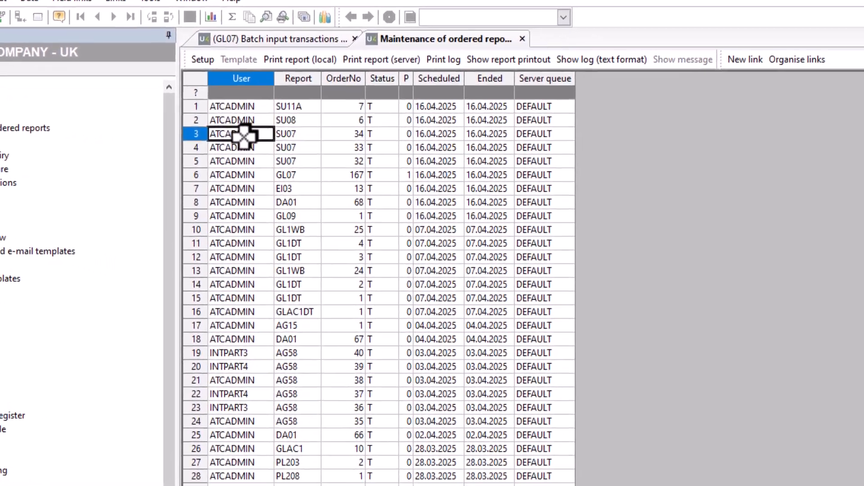
double_click(243, 134)
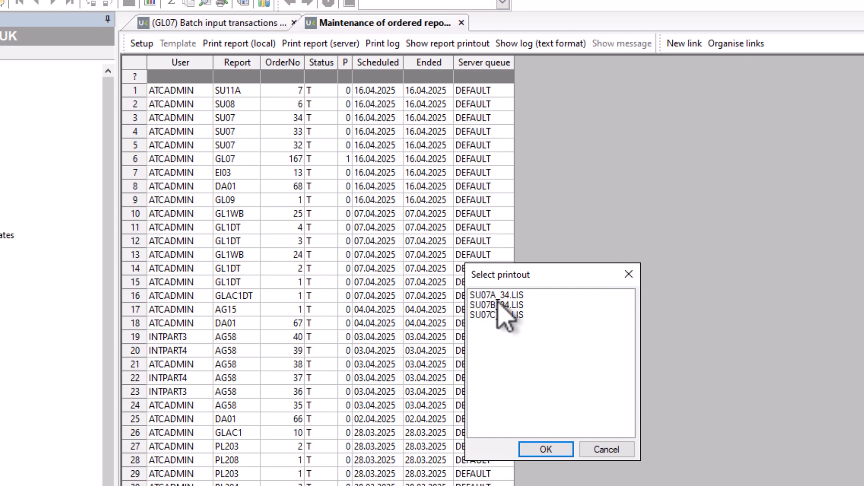
click(629, 275)
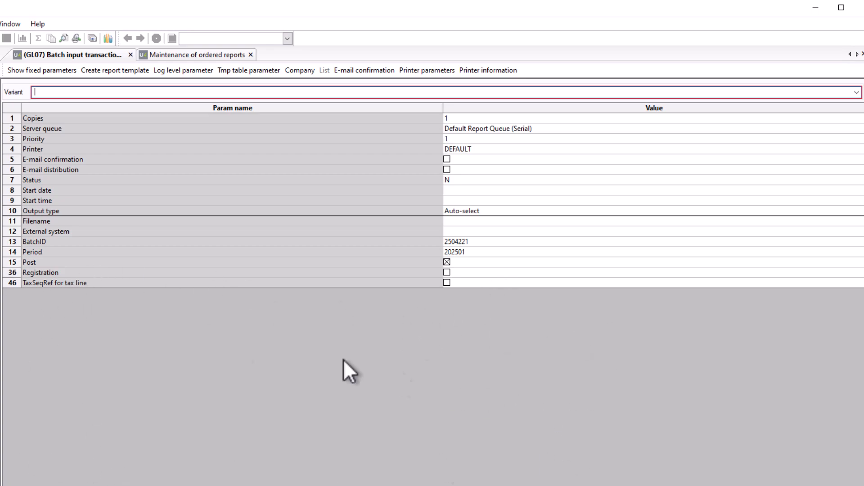
Show the fixed parameters of the GL07 batch input report
click(39, 71)
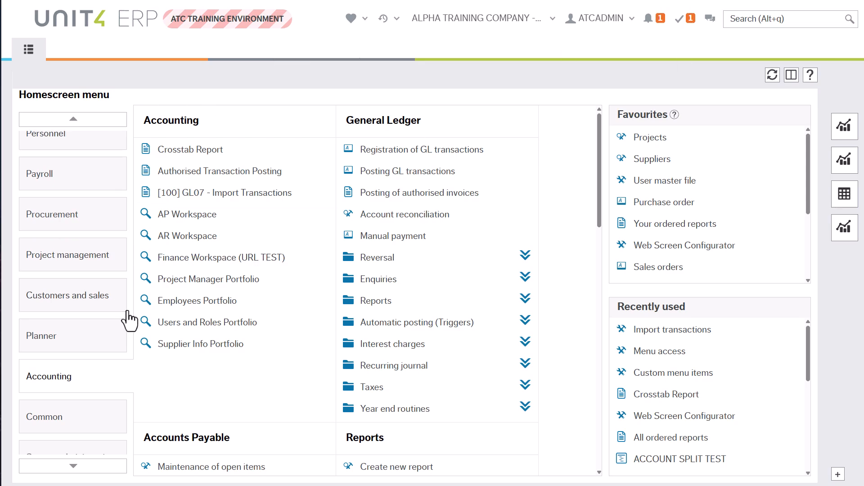
In the Unit4 ERP web client, open Import transactions from the Batch Input section of Accounting
scroll(48, 378, down, 1)
scroll(261, 256, down, 10)
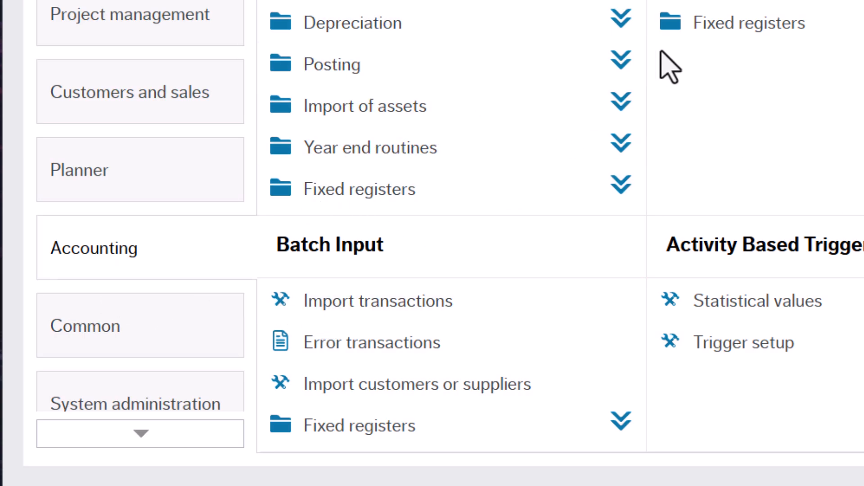
click(415, 307)
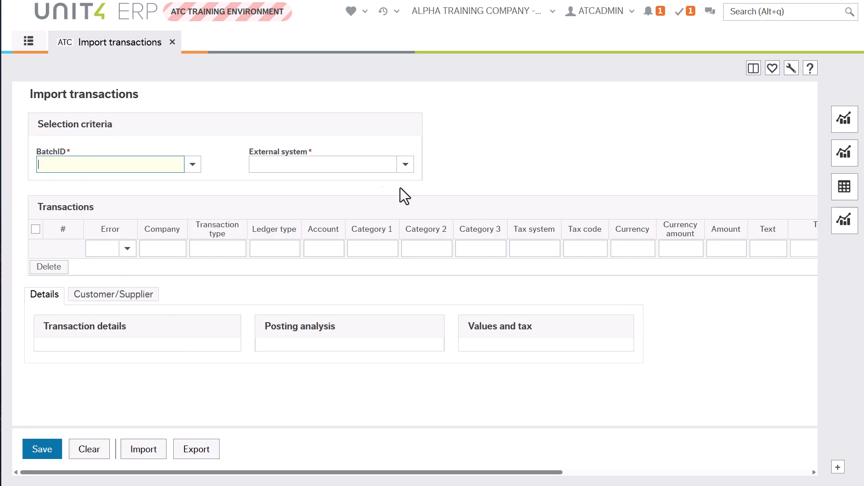
Load the transactions of batch MVJ1 from external system BI
click(193, 164)
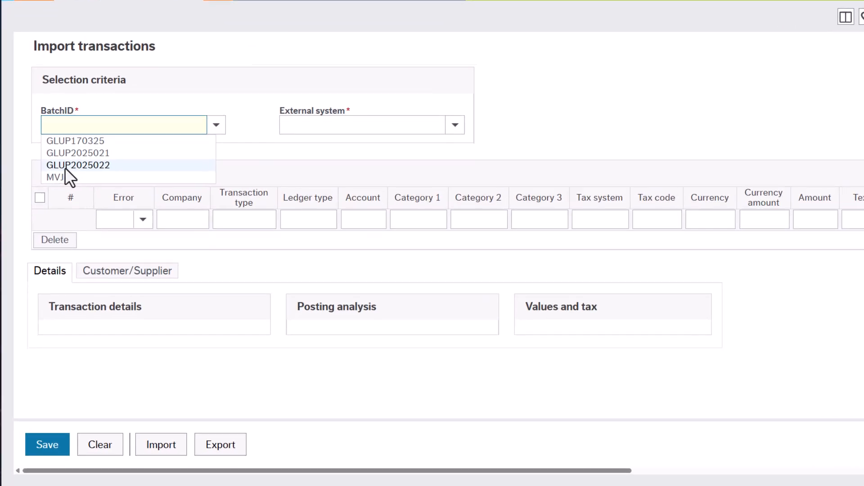
click(57, 211)
key(Tab)
key(Tab)
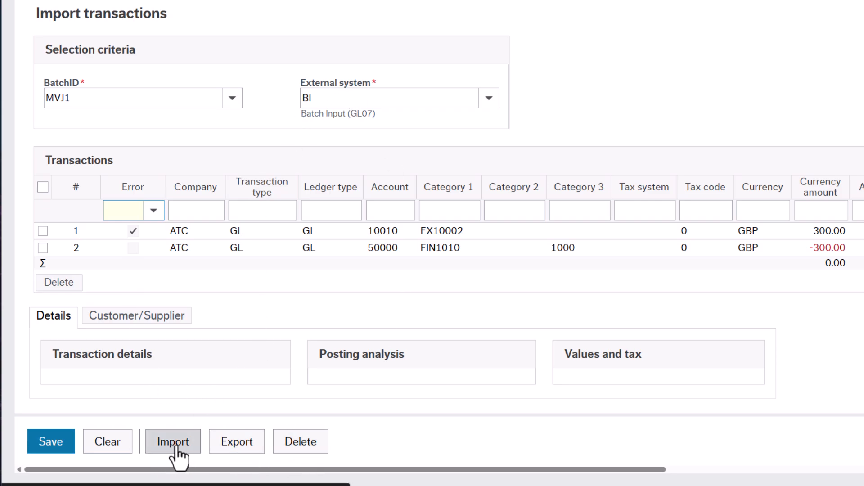
Check the batch input report in the desktop client, then open the web client's import dialog and reposition it
key(alt+Tab)
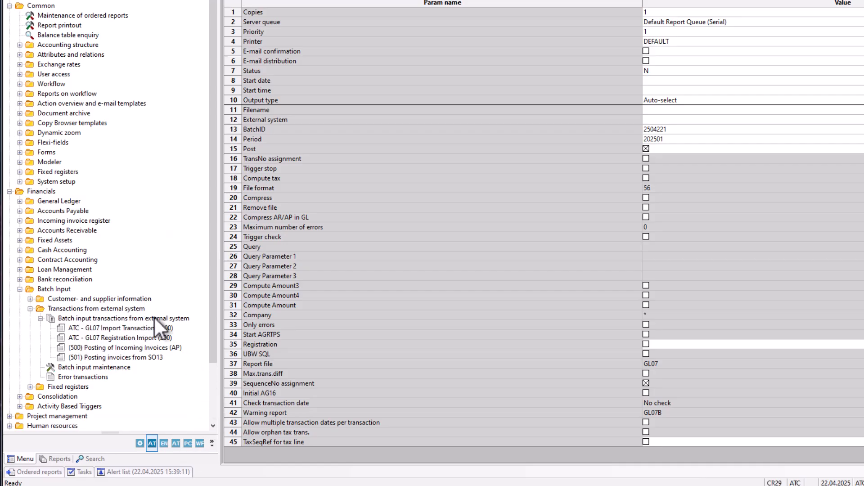
key(alt+Tab)
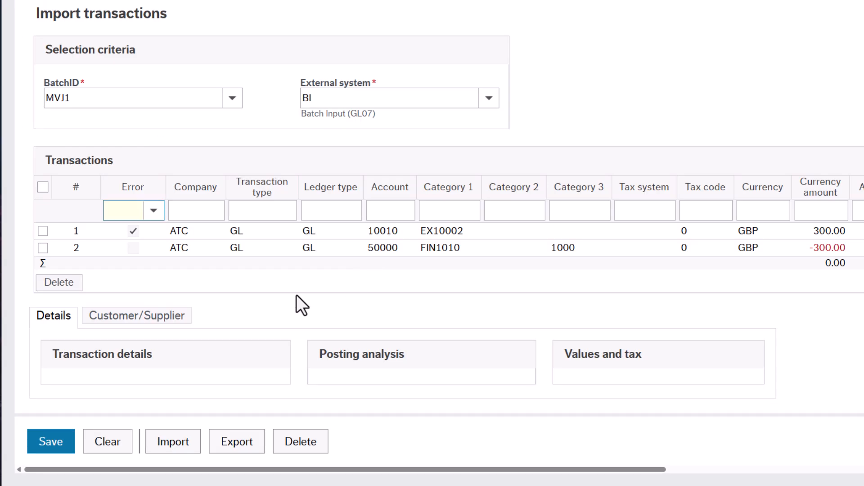
click(179, 444)
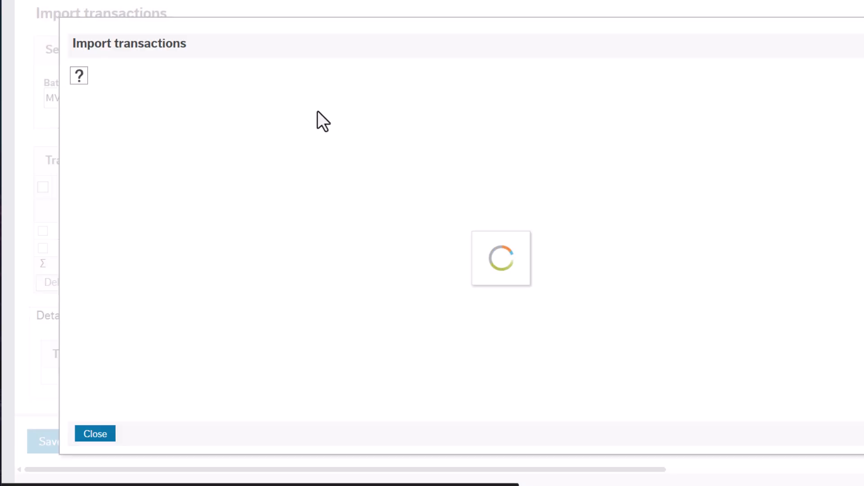
drag(241, 43, 224, 2)
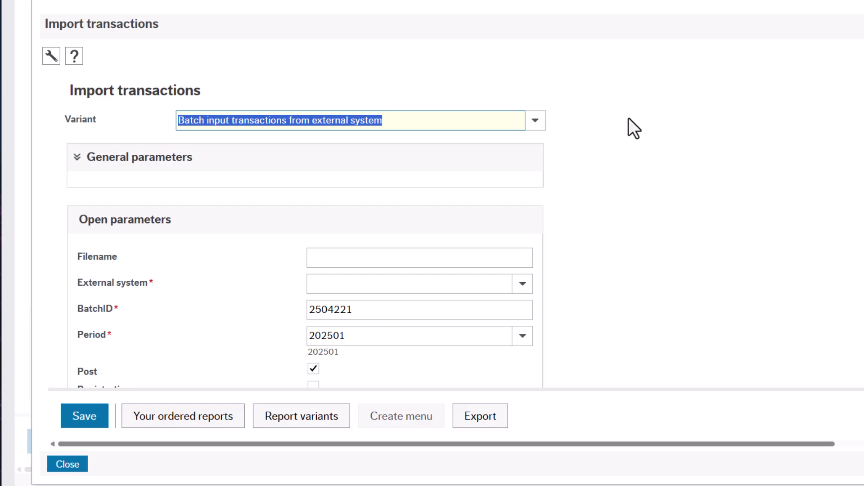
Compare the web import's variant list with the GL07 variants offered in the desktop client
click(539, 123)
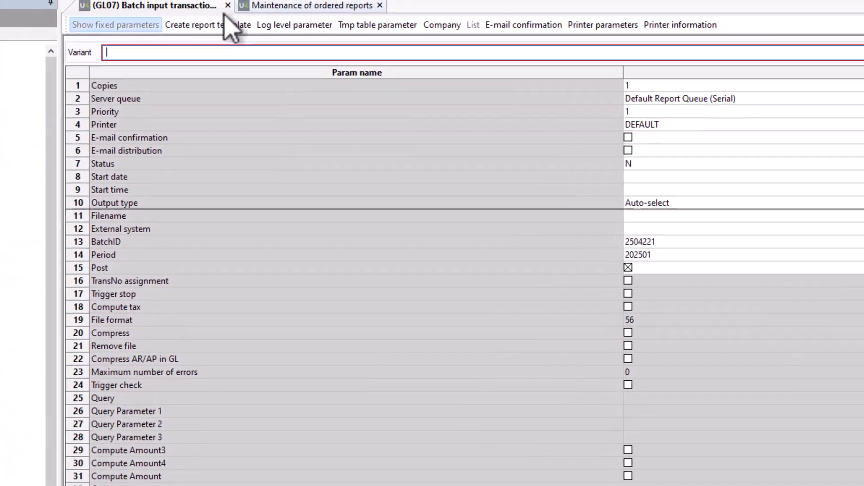
click(860, 56)
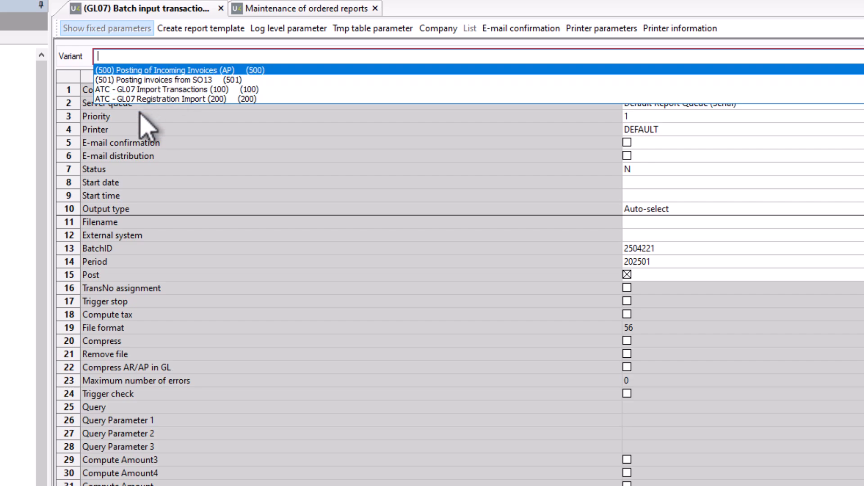
Switch back to the web client and select the variant ATC - GL07 Import Transactions (100) for the import
key(alt+Tab)
click(749, 305)
click(558, 134)
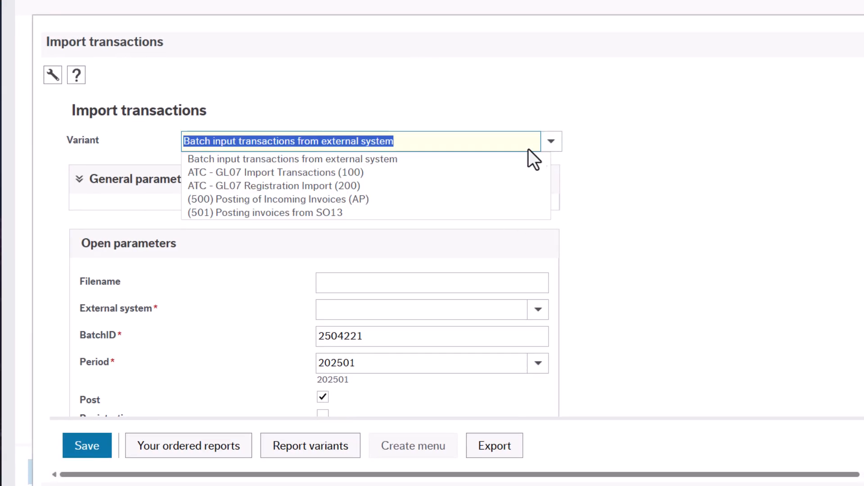
click(273, 172)
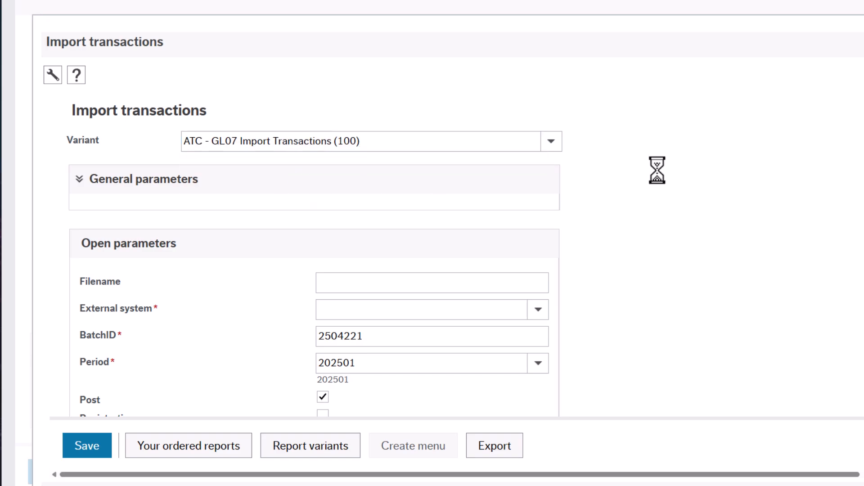
scroll(277, 171, down, 3)
scroll(331, 198, up, 3)
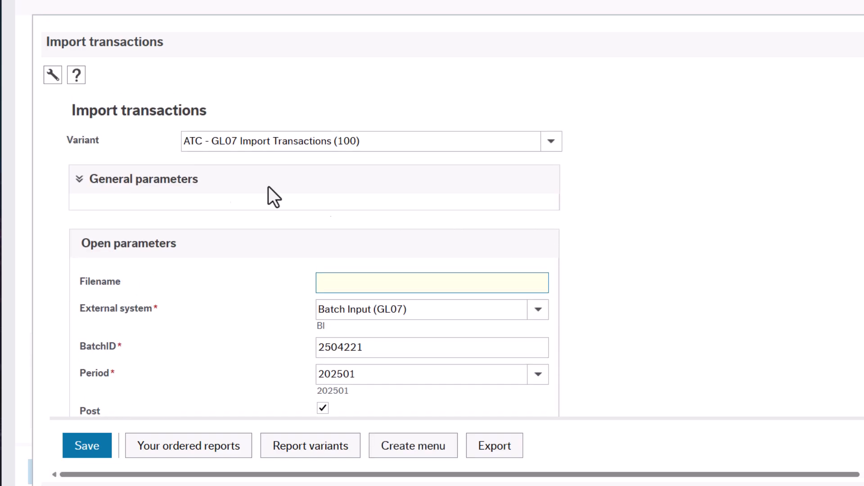
Expand the general parameters of the import, examine the server queue, printer and logging settings, and collapse the section
click(104, 181)
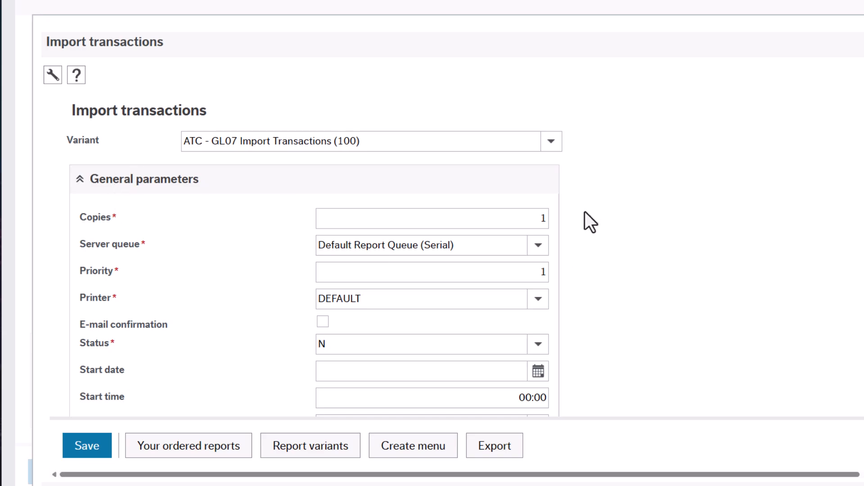
scroll(164, 349, down, 4)
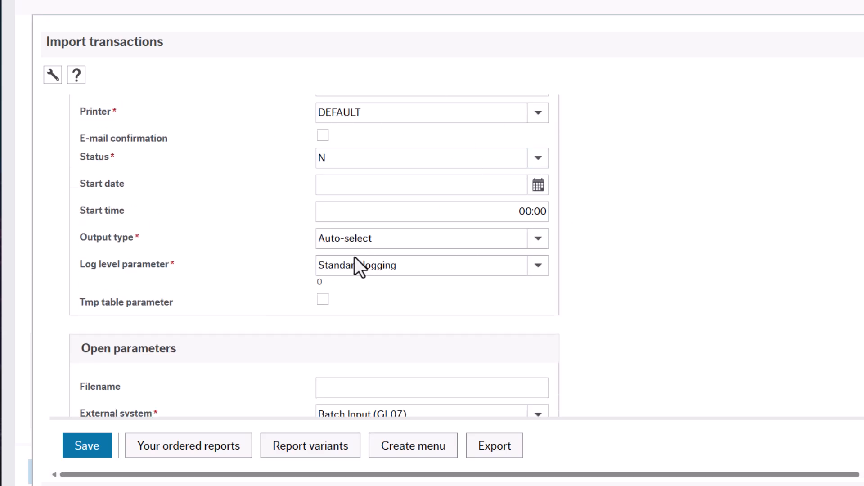
scroll(188, 187, up, 4)
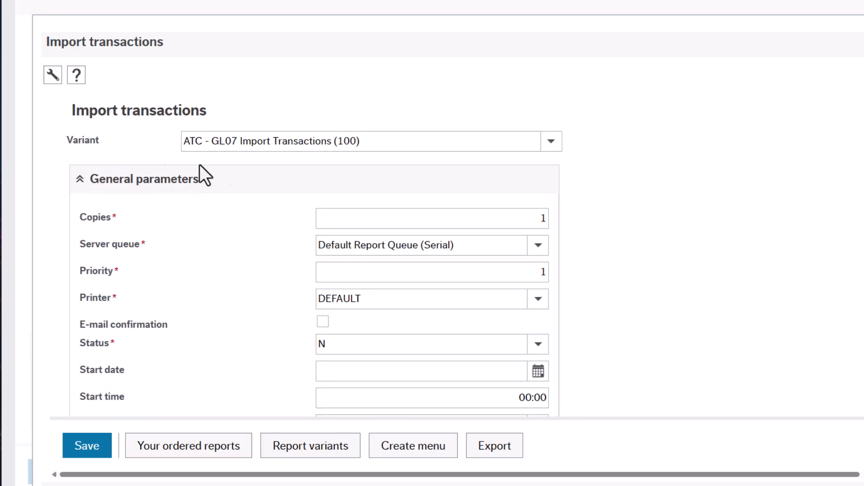
click(166, 166)
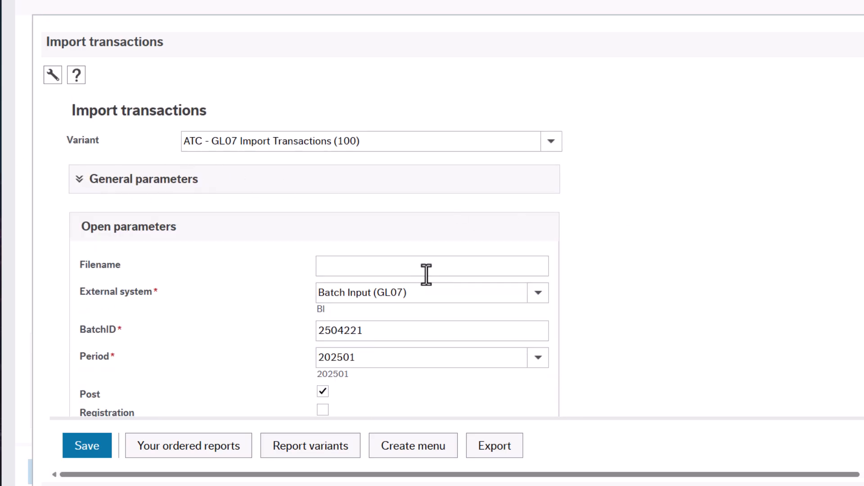
Examine the open parameters and the expanded fixed parameters of the import variant, then collapse the fixed parameters
scroll(738, 272, down, 4)
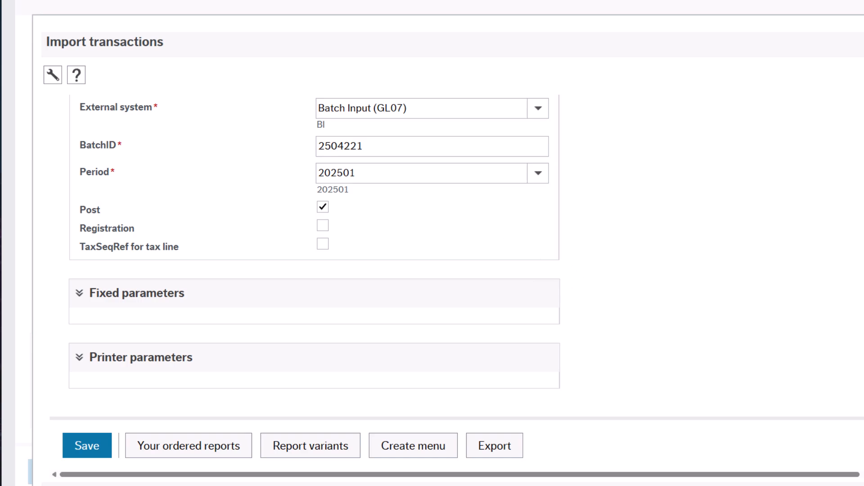
scroll(315, 248, up, 2)
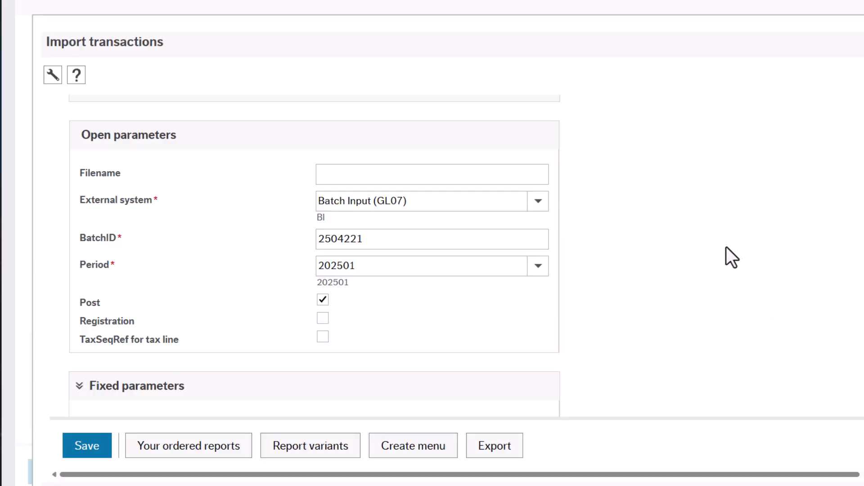
scroll(731, 250, down, 2)
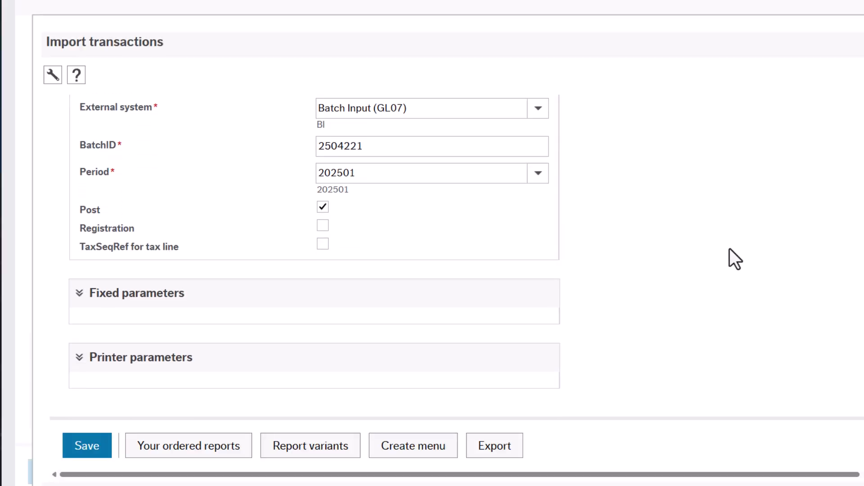
click(80, 294)
scroll(570, 225, down, 4)
scroll(585, 239, down, 4)
scroll(545, 239, up, 8)
scroll(123, 348, up, 2)
scroll(85, 281, down, 4)
click(84, 235)
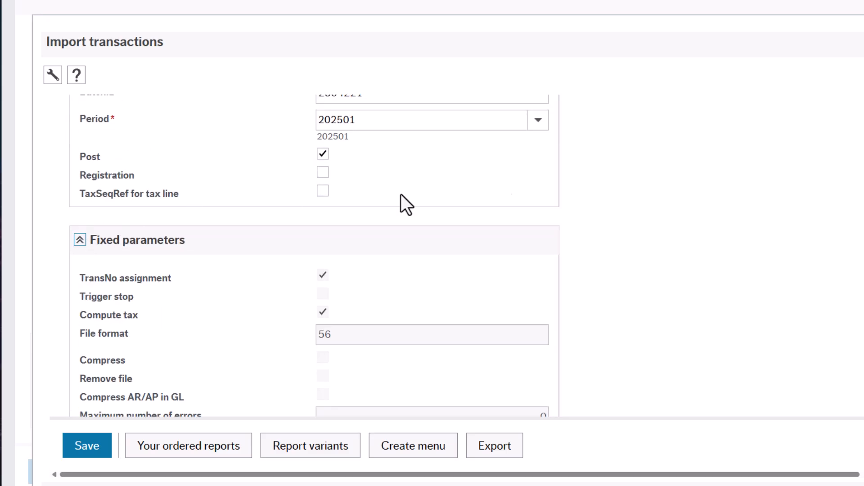
scroll(696, 265, up, 5)
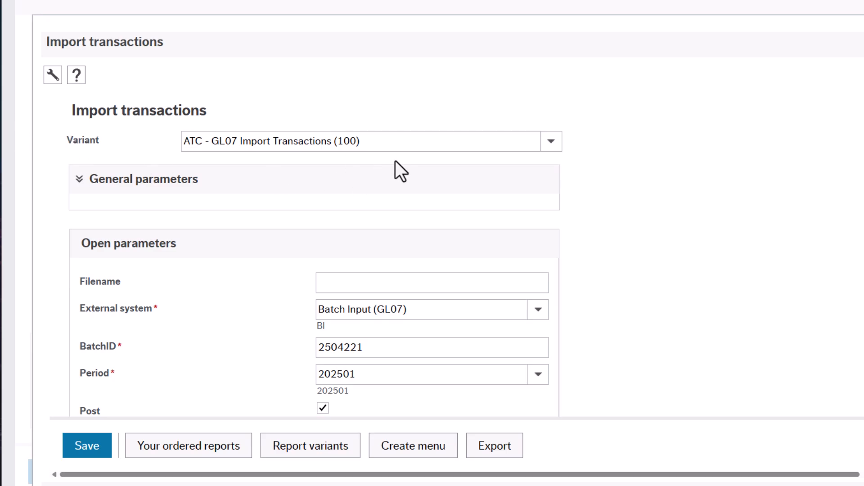
Compare the web import's parameters with those of the GL07 variant in the desktop client, and return to the web client
key(alt+Tab)
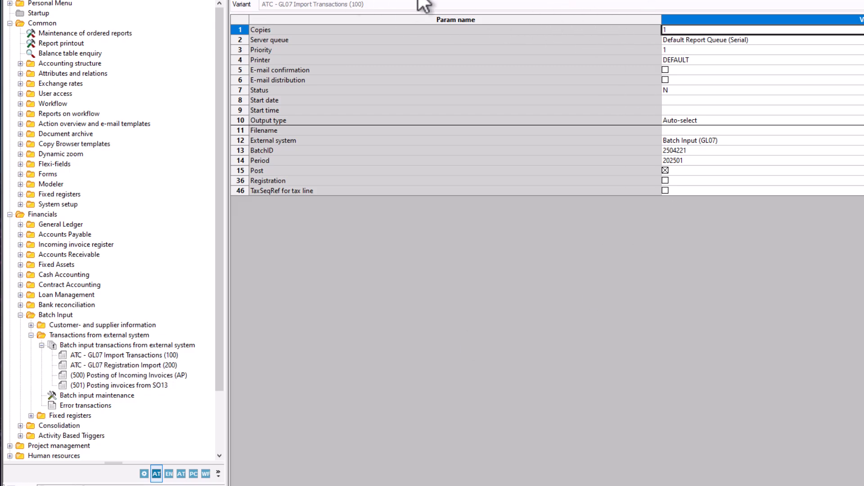
key(alt+Tab)
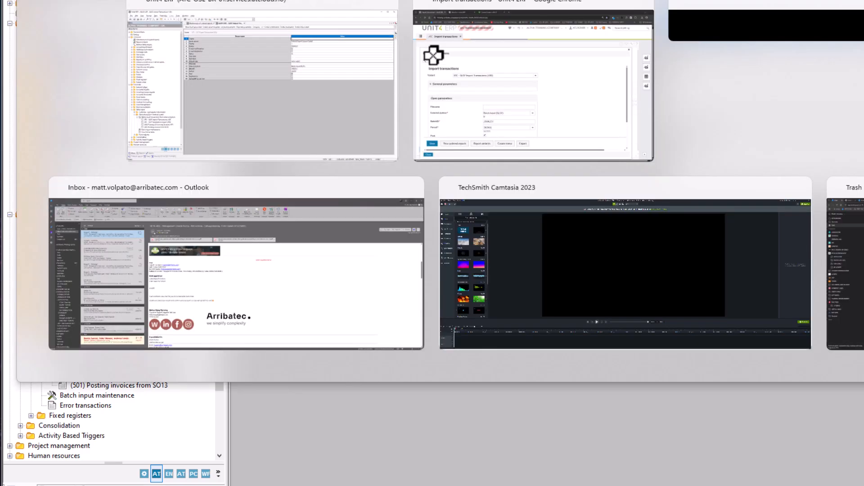
click(433, 55)
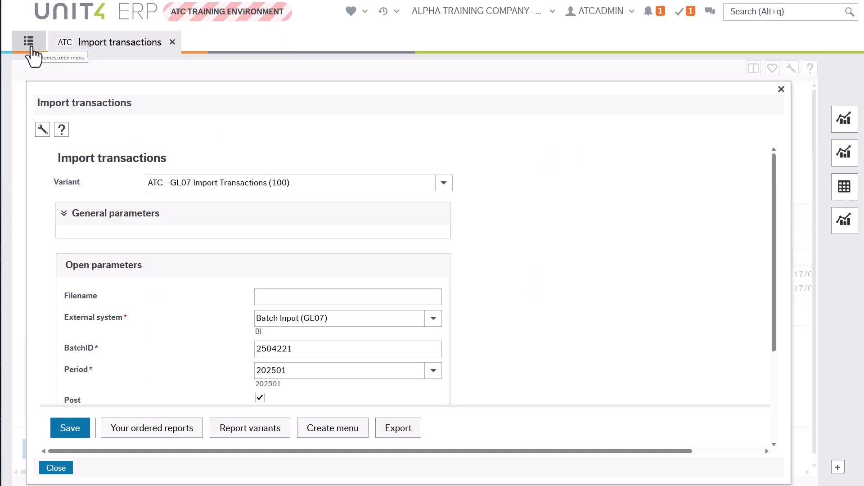
Open Custom menu items from the System setup group of the Common area on the homescreen
click(29, 49)
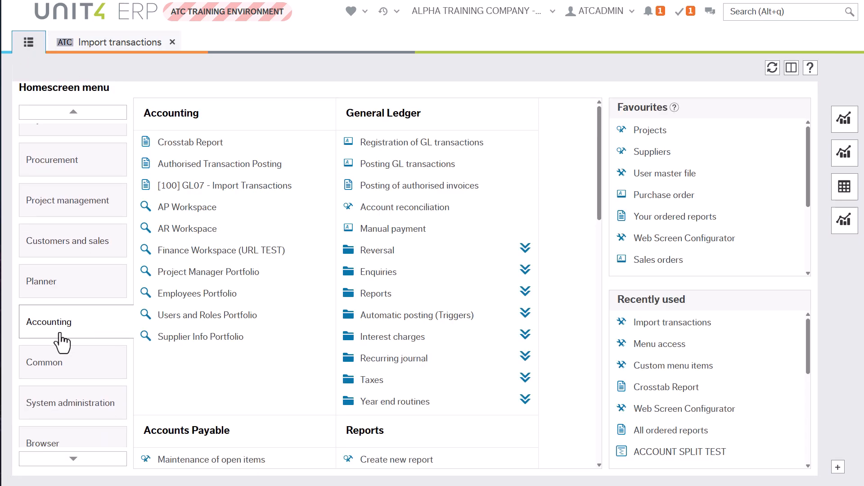
click(60, 365)
scroll(328, 214, up, 3)
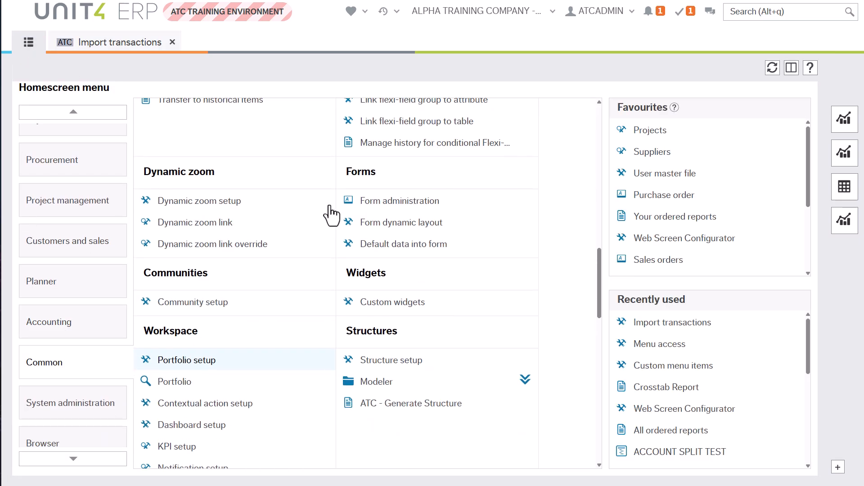
scroll(237, 302, down, 12)
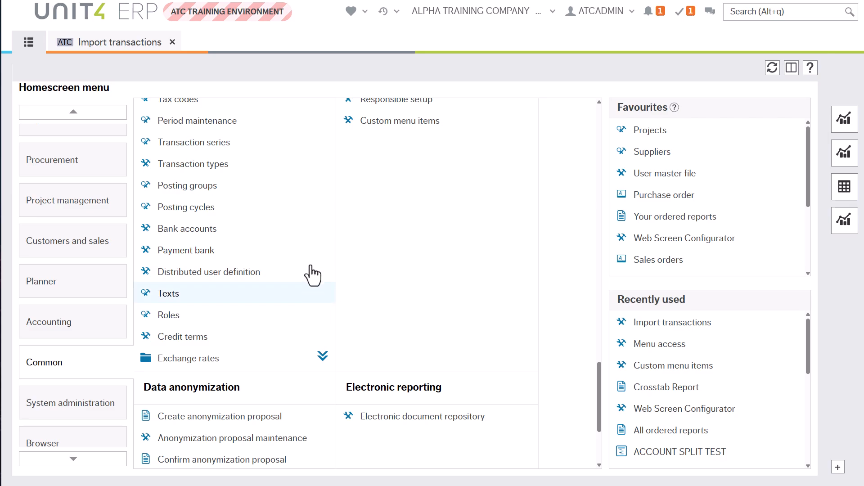
scroll(312, 285, up, 3)
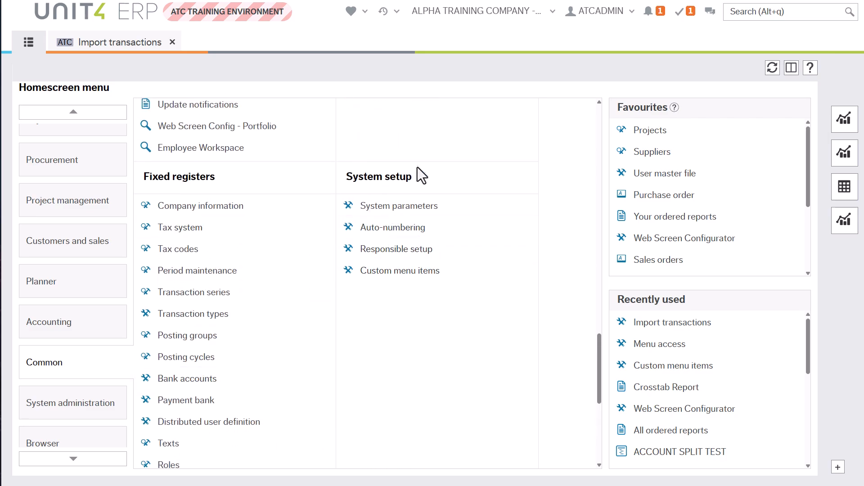
click(379, 271)
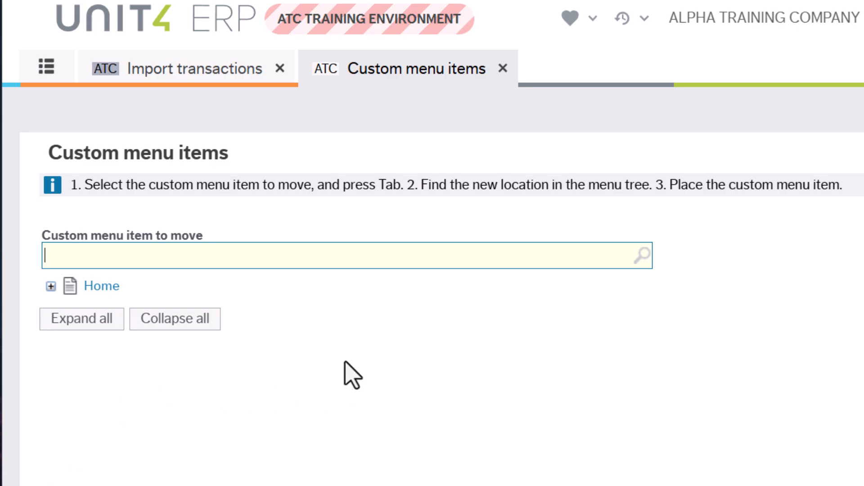
Select [100] GL07 - Import Transactions as the custom menu item to move and find its location in the menu tree
click(73, 292)
click(183, 248)
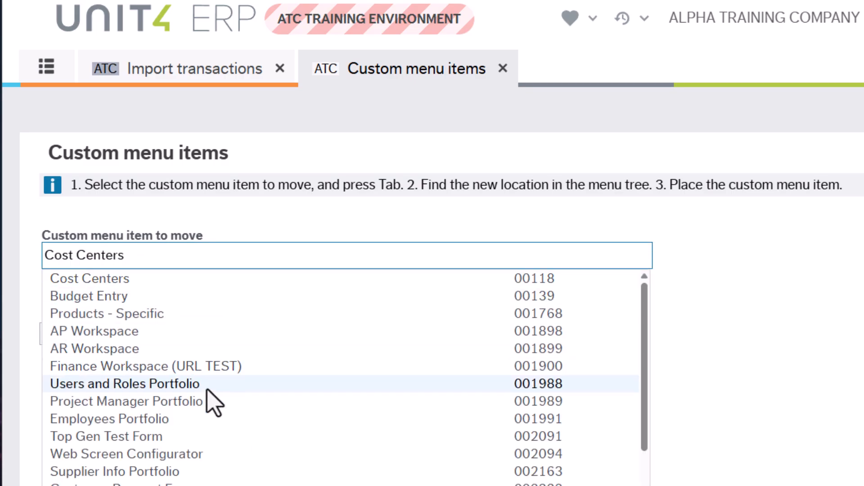
scroll(194, 432, down, 5)
click(141, 458)
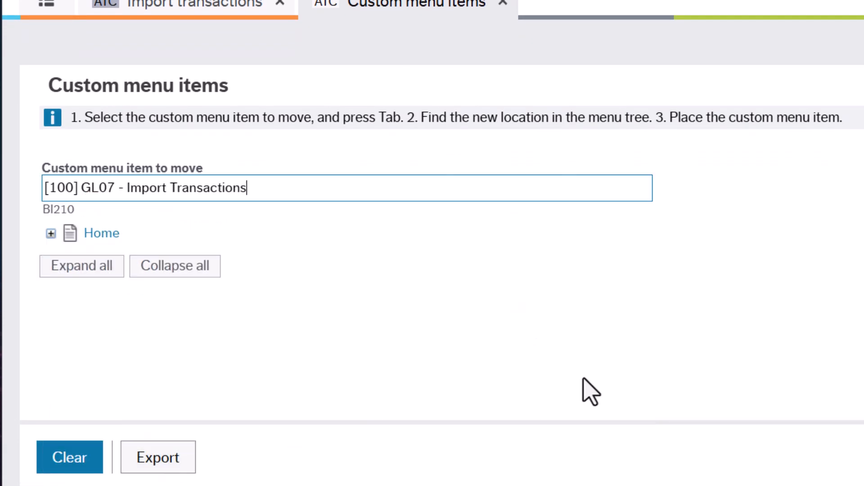
key(Tab)
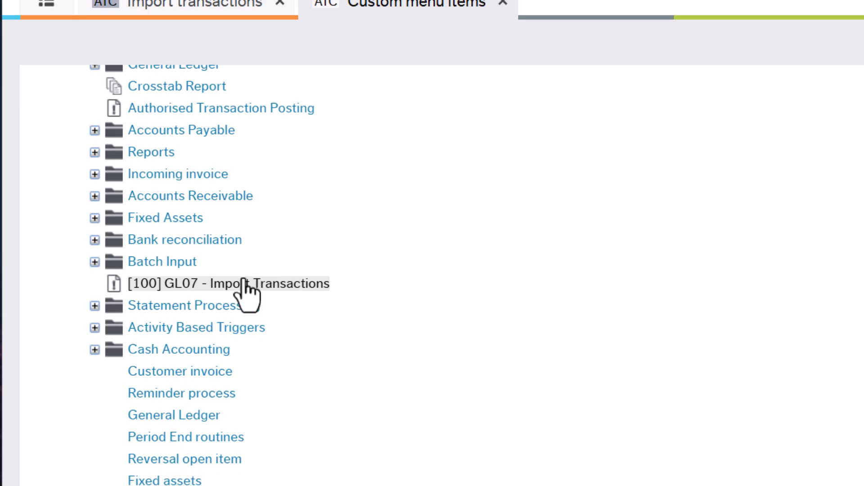
Open [100] GL07 - Import Transactions from the Accounting area, examine its variant and parameters, and close it
click(40, 8)
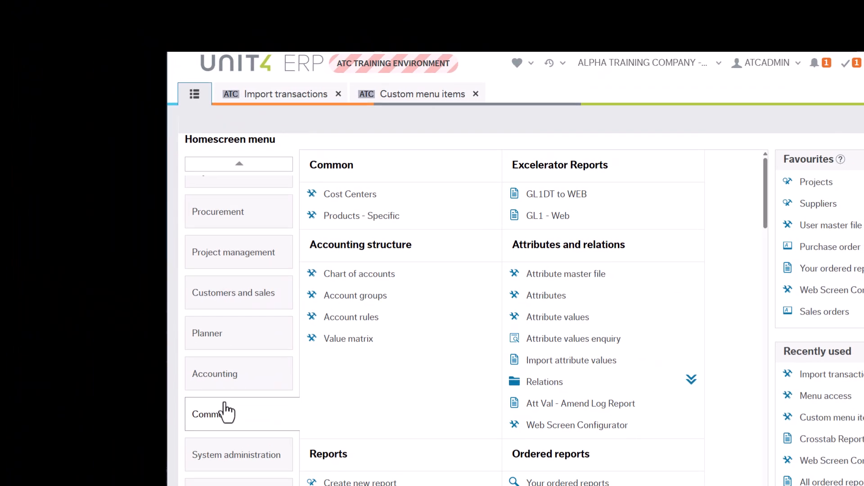
click(155, 430)
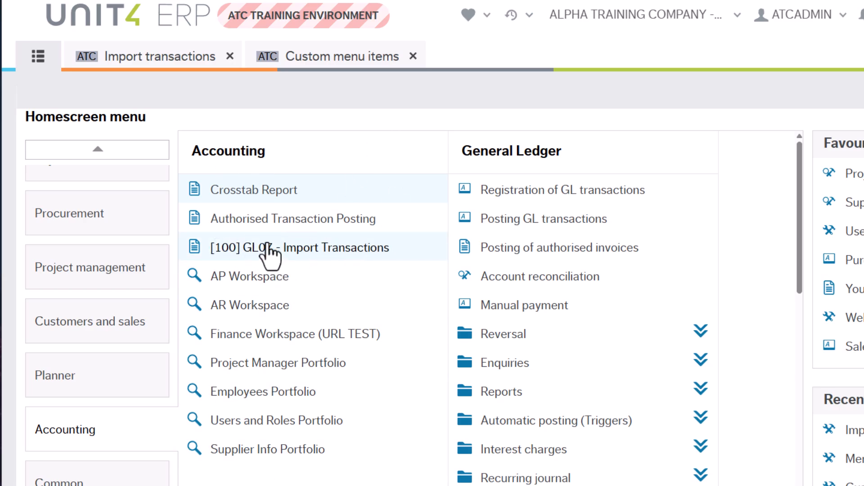
click(311, 250)
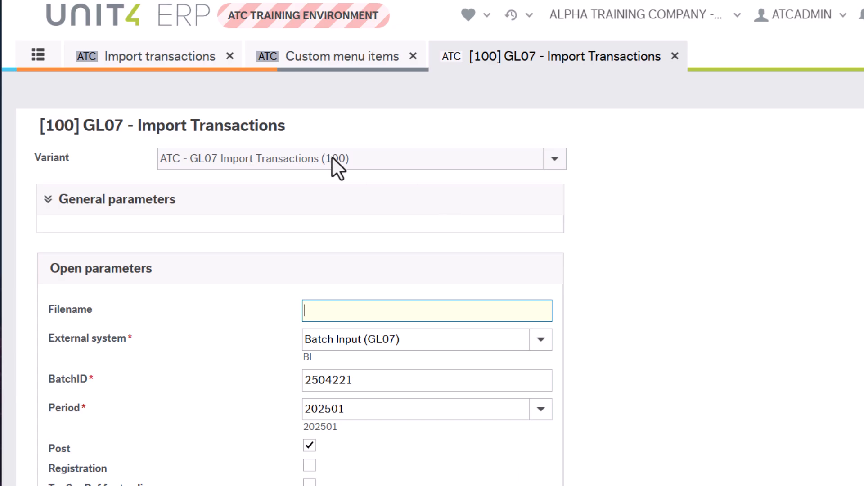
click(675, 56)
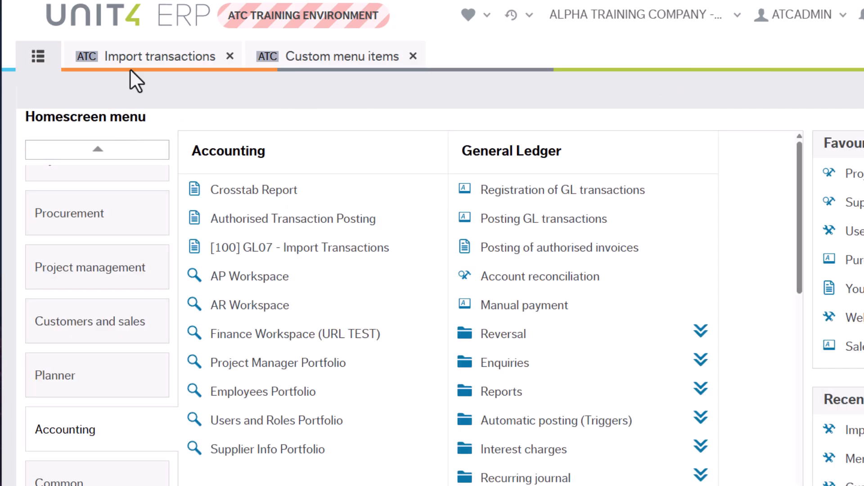
Look through the Accounting area and expand Payments and its Remittance folder under Accounts Payable
scroll(391, 289, down, 15)
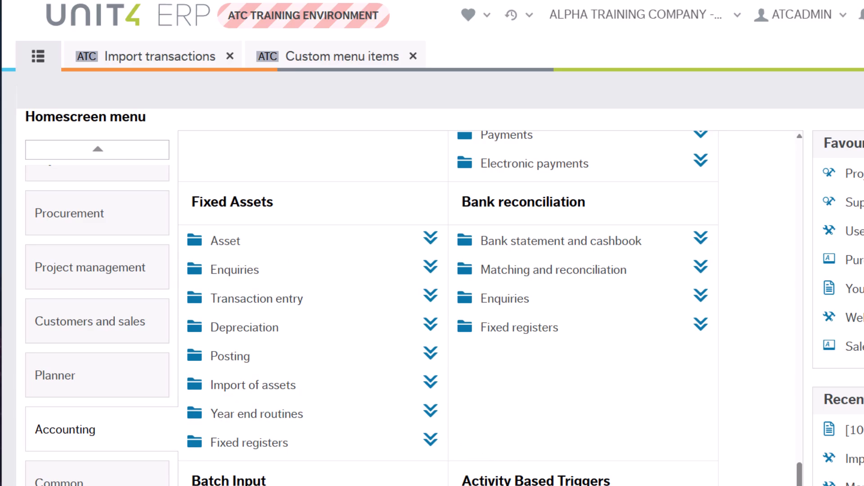
scroll(290, 470, up, 10)
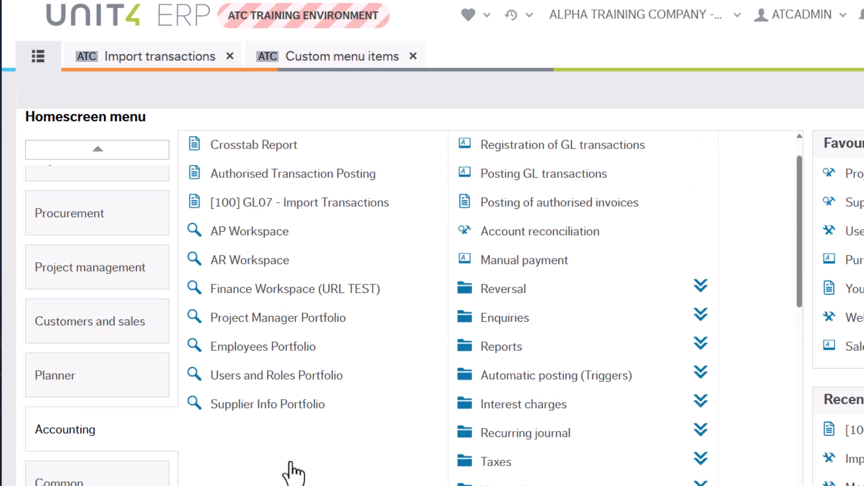
scroll(294, 453, down, 10)
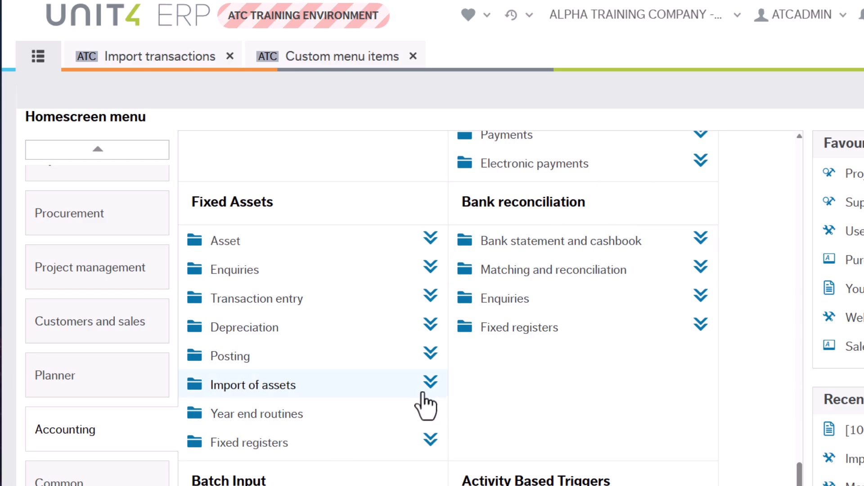
scroll(423, 399, up, 8)
scroll(367, 347, up, 9)
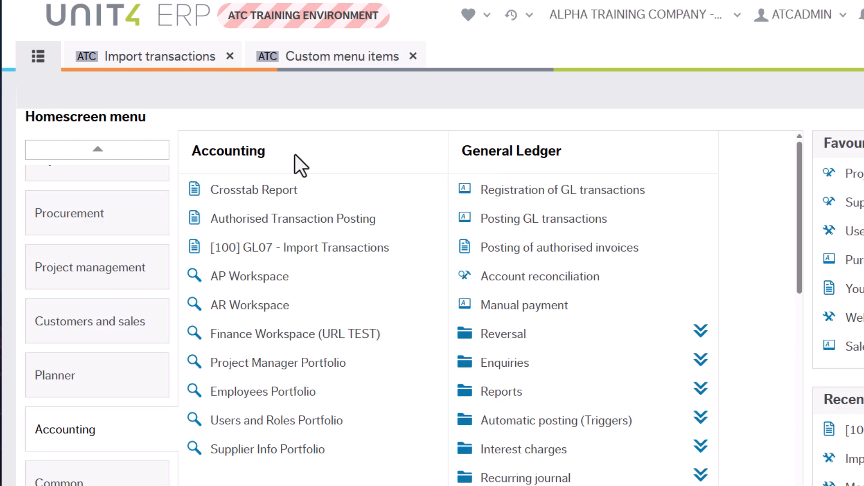
scroll(376, 313, down, 9)
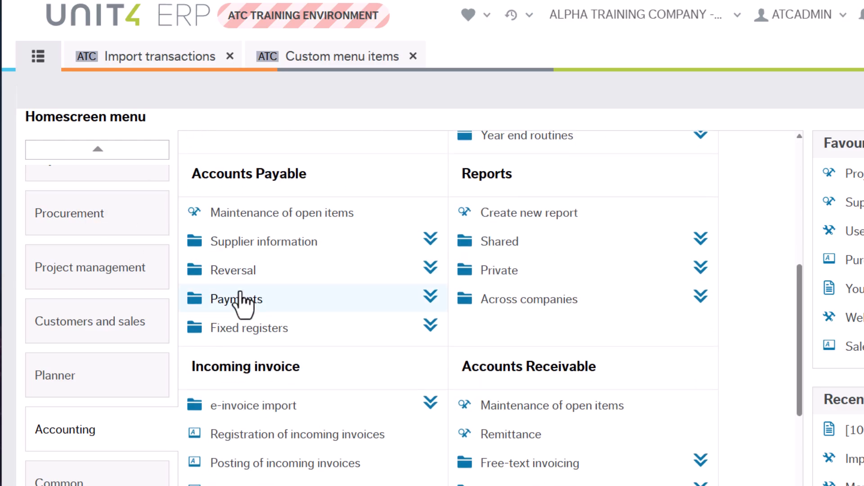
click(239, 293)
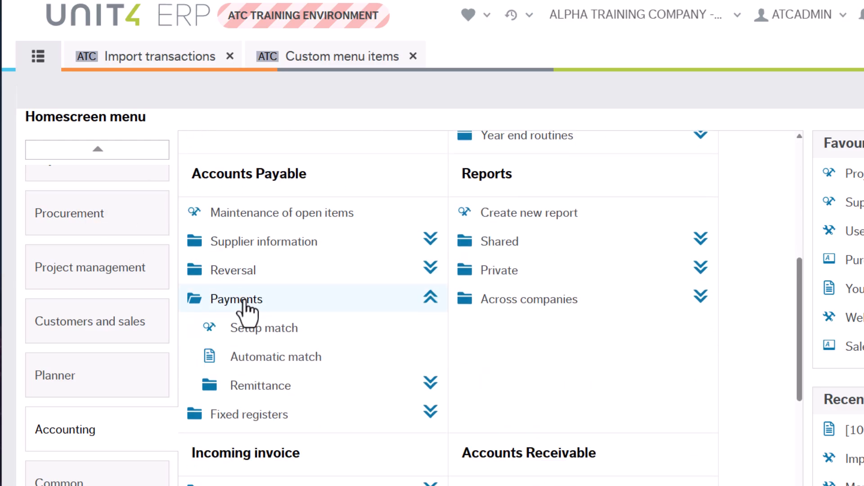
click(251, 386)
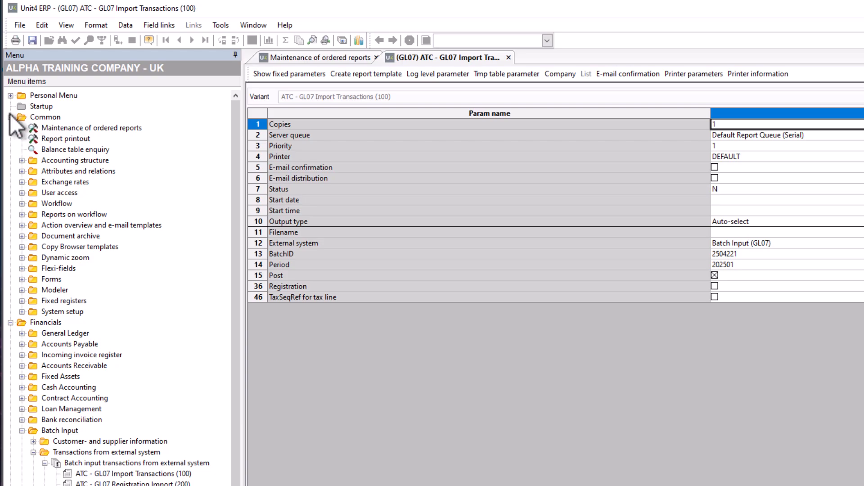
Switch to the desktop client and examine the remittance reports under Accounts Payable, including the variants of Remittance confirmation
click(10, 117)
click(22, 150)
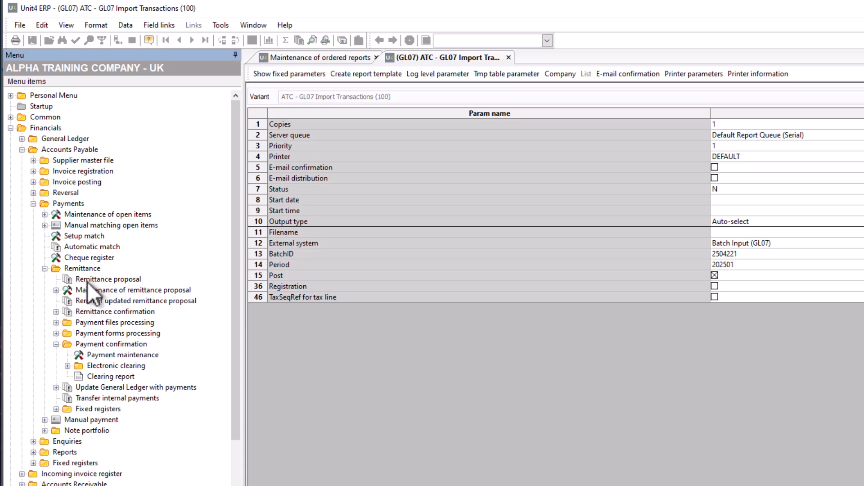
click(56, 312)
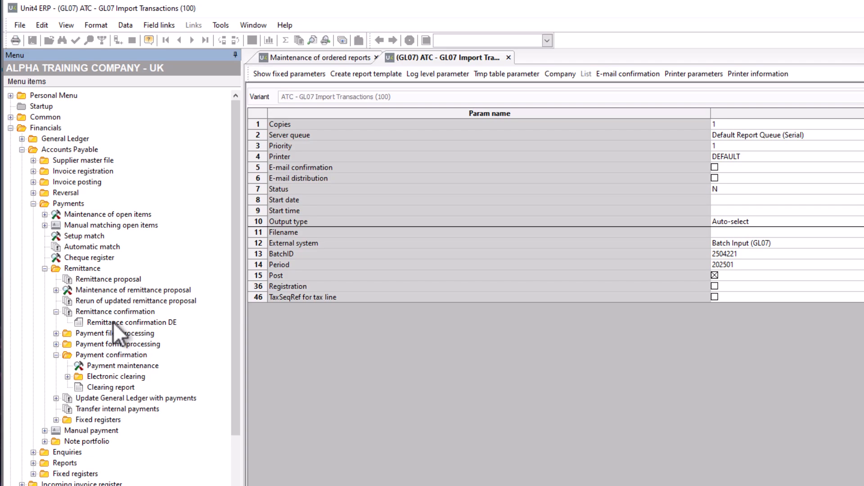
click(55, 312)
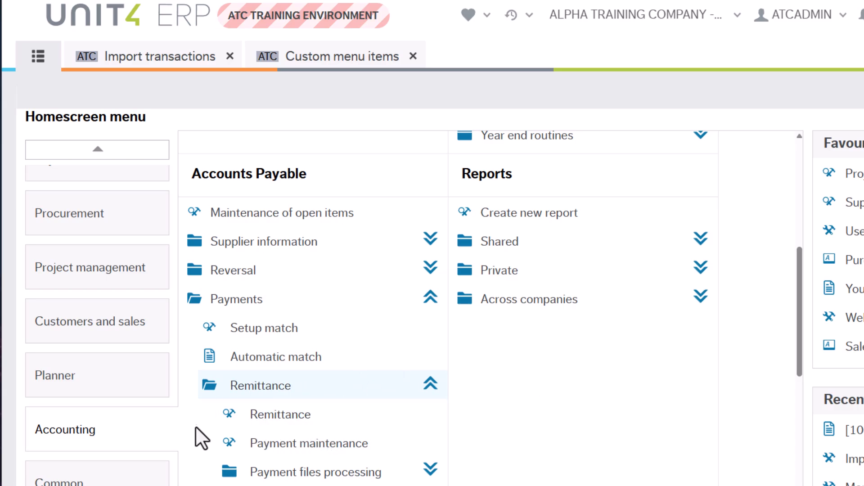
Switch back to the web client, open the Remittance screen to examine its proposal actions, and close it
right_click(282, 412)
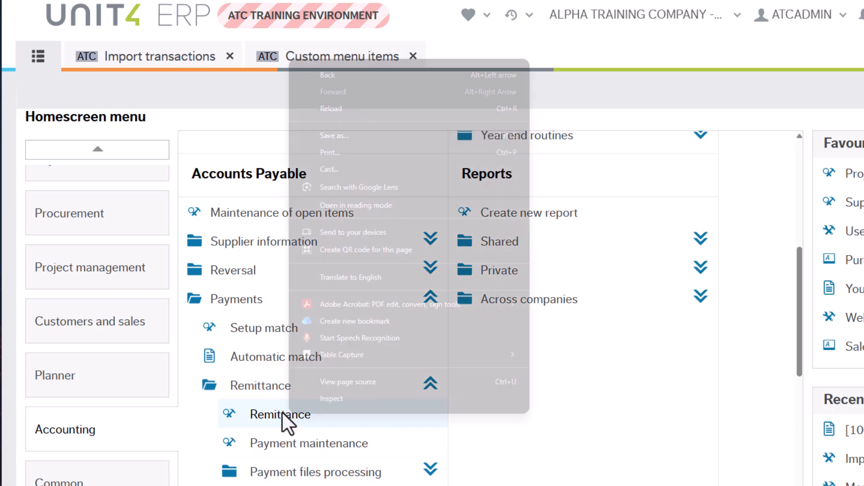
click(282, 412)
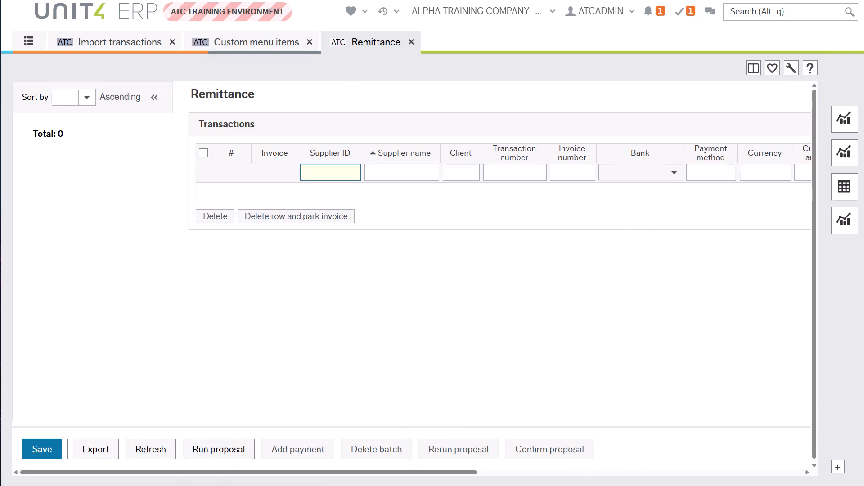
click(290, 298)
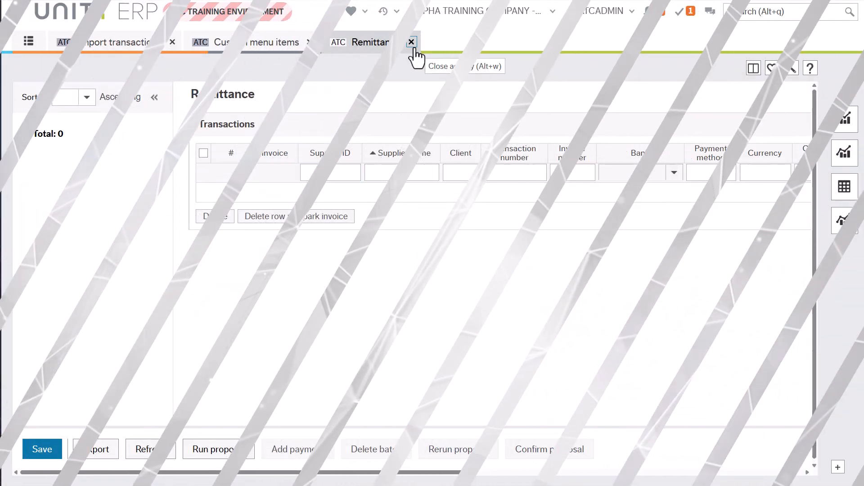
click(411, 42)
Order the import with the variant ATC - GL07 Import Transactions (100) and open Your ordered reports
click(104, 48)
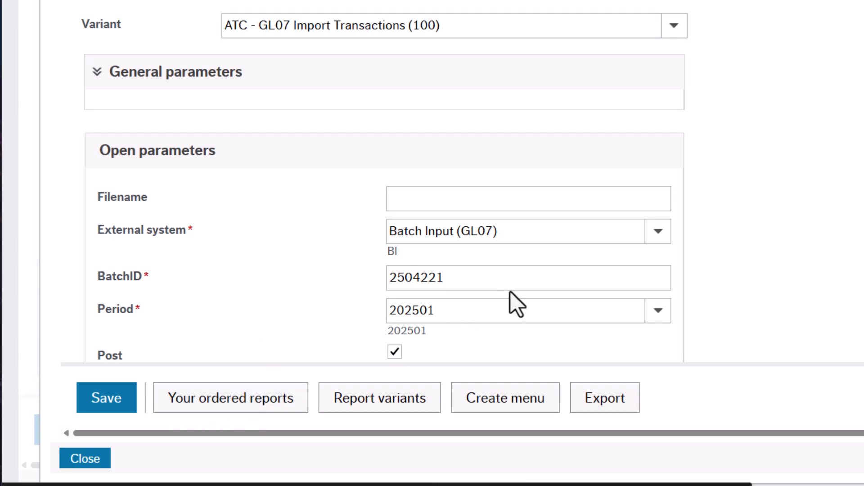
click(108, 401)
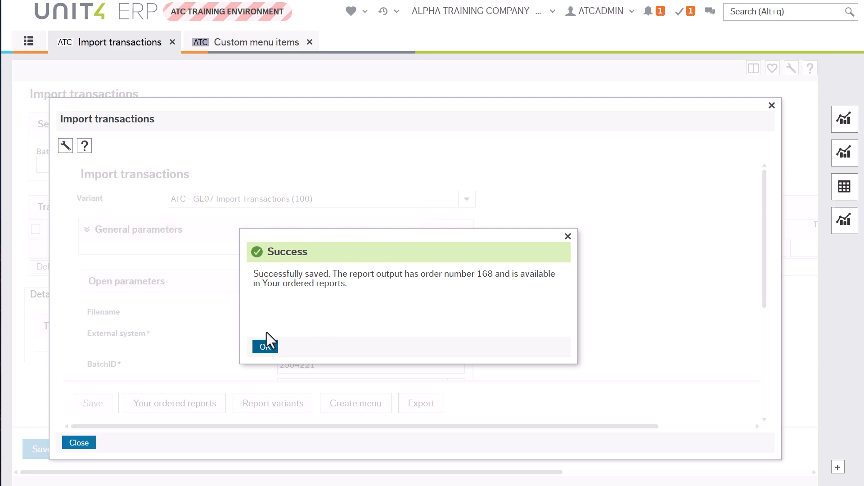
click(266, 348)
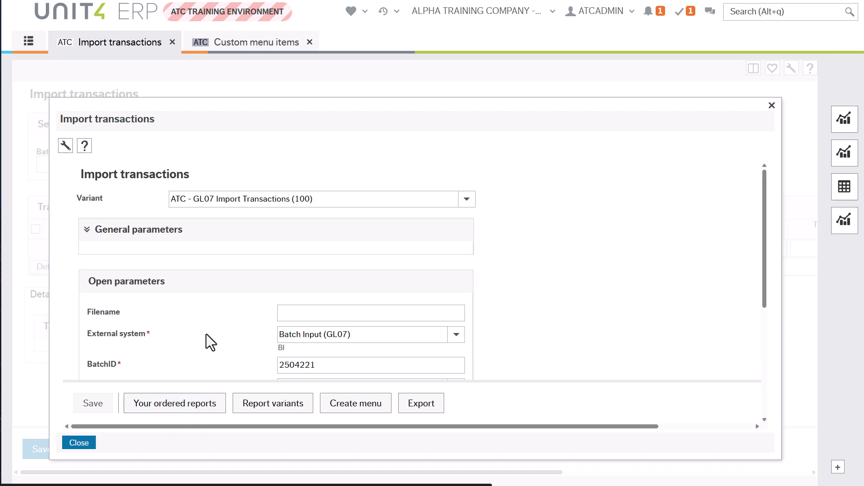
click(175, 407)
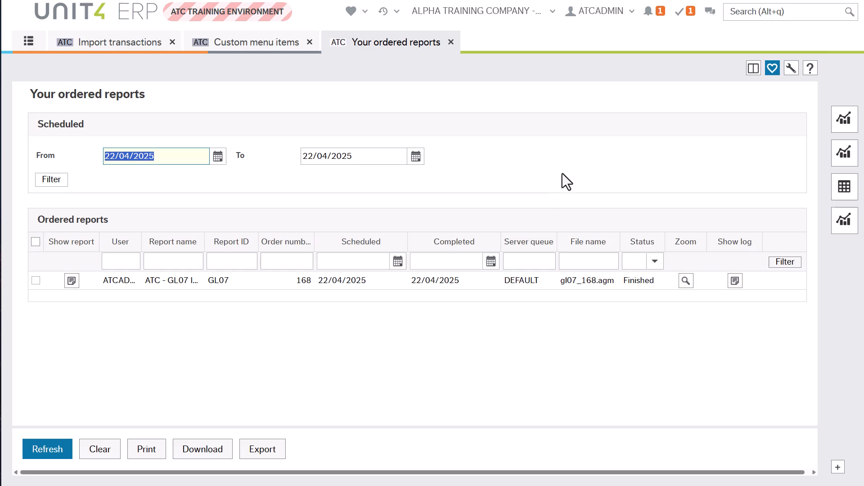
Open All ordered reports from the Ordered reports group of the Common area on the homescreen
click(29, 42)
scroll(86, 378, down, 1)
scroll(81, 397, down, 3)
click(66, 406)
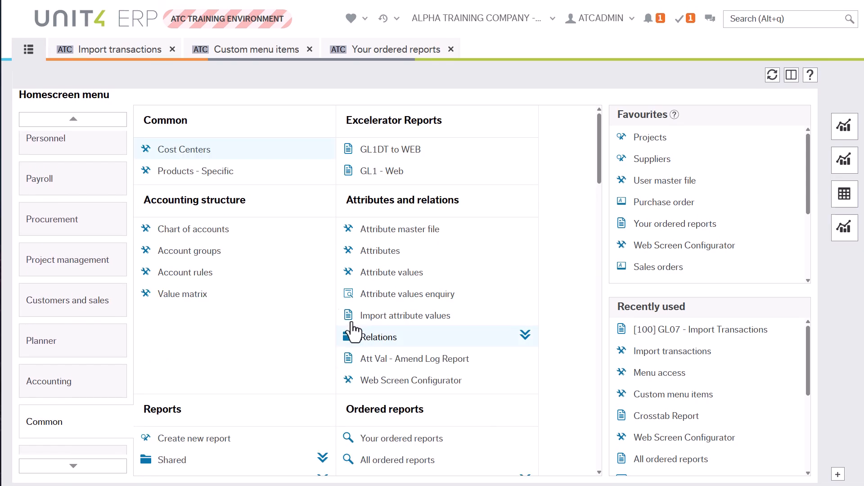
scroll(440, 376, down, 3)
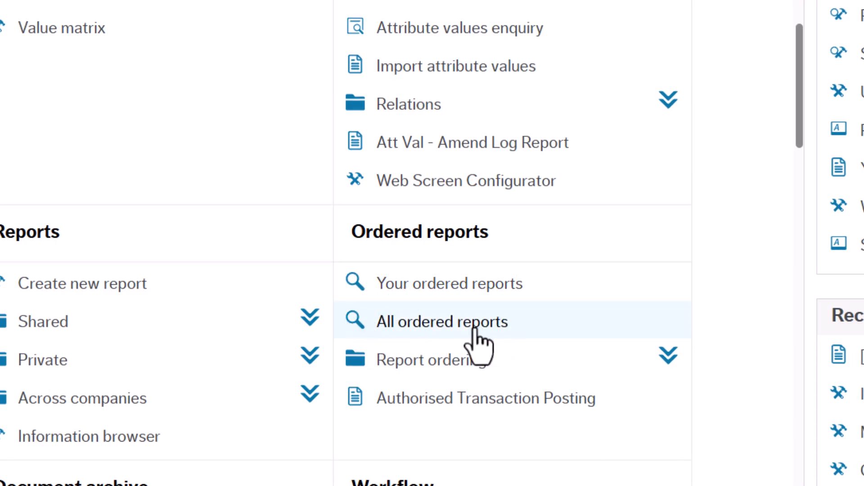
click(475, 333)
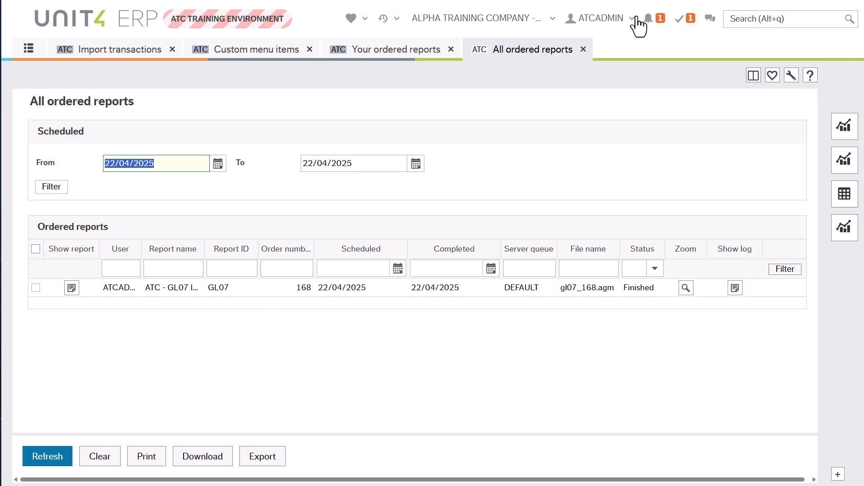
Filter Your ordered reports to those scheduled from 16/04/2025 to 22/04/2025 and review the list
click(402, 50)
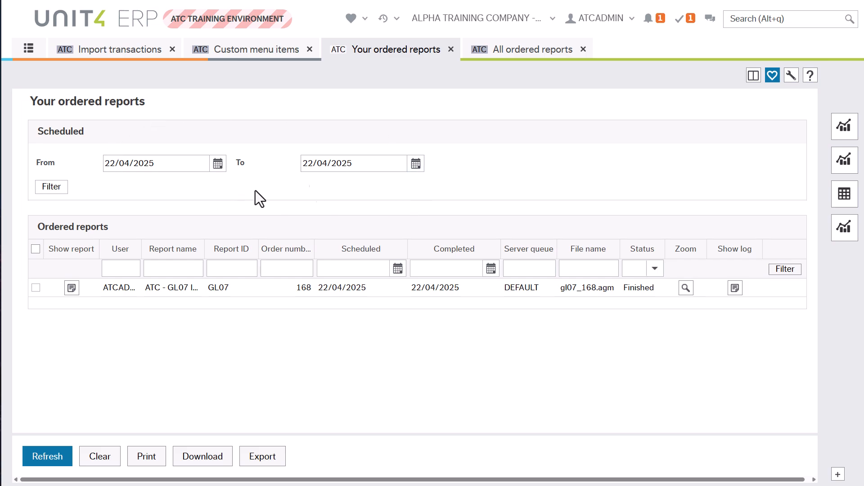
click(219, 164)
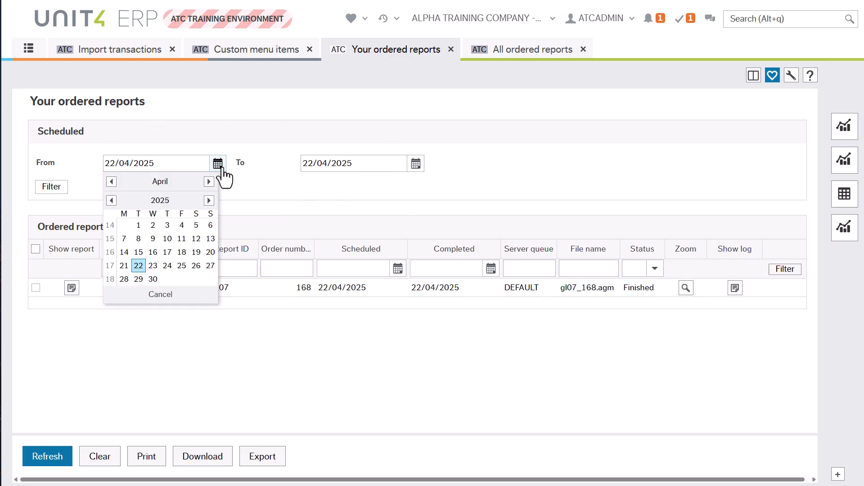
click(153, 253)
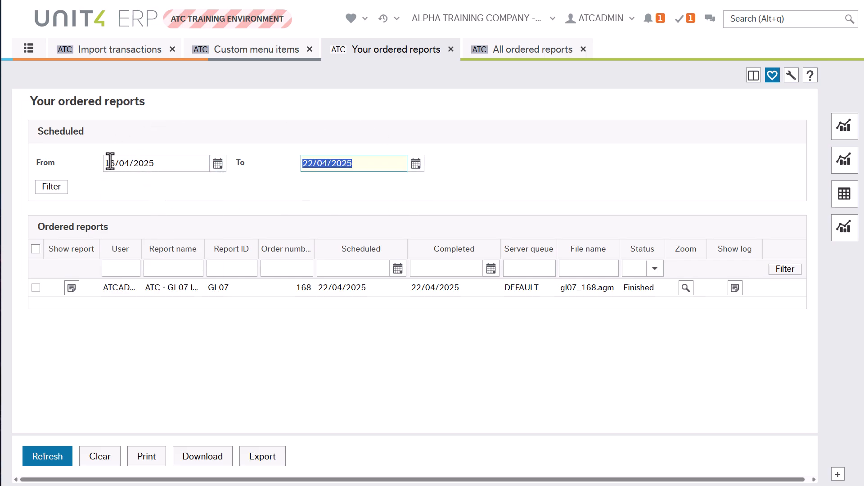
click(51, 186)
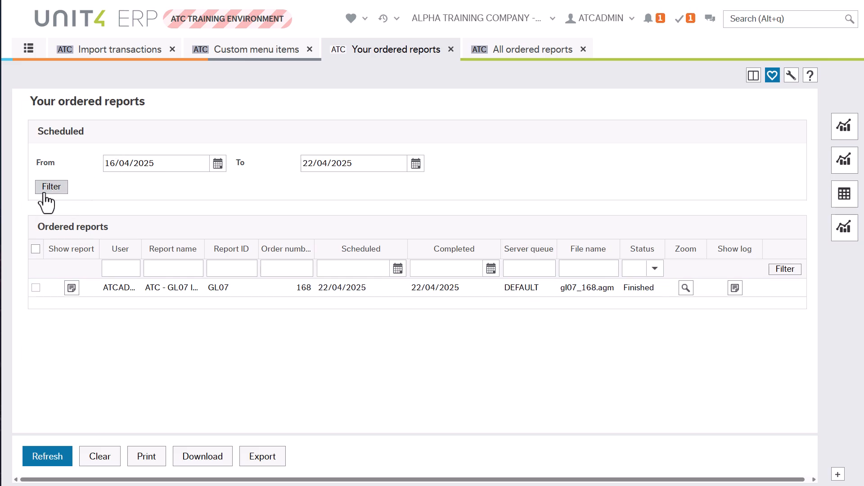
scroll(510, 220, down, 3)
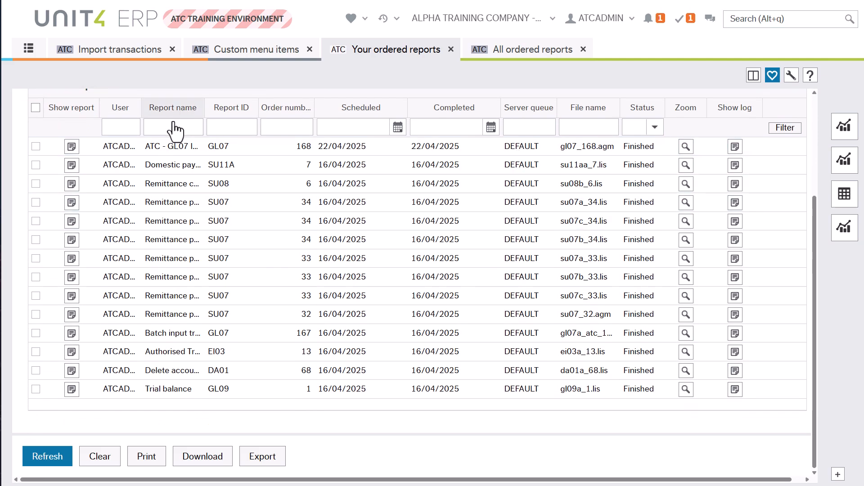
scroll(360, 234, up, 3)
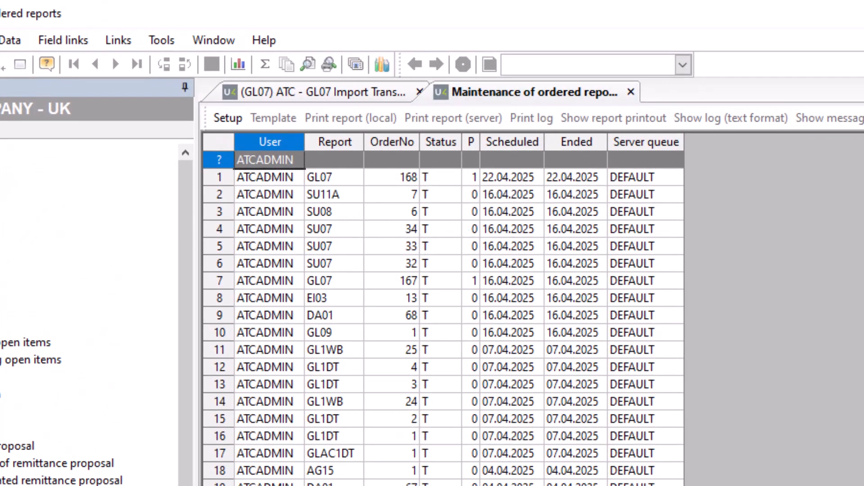
Review Maintenance of ordered reports in the desktop client, view the printout choices for the topmost SU07 report, and dismiss them
scroll(471, 464, down, 2)
scroll(472, 463, up, 2)
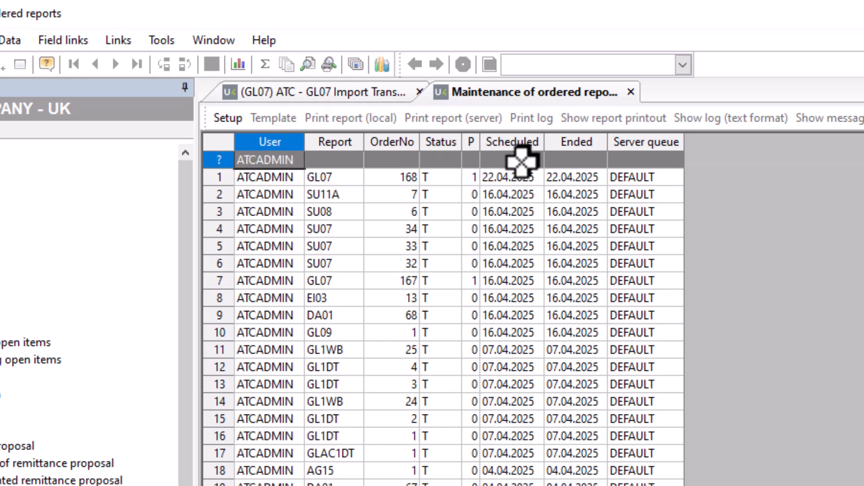
click(414, 232)
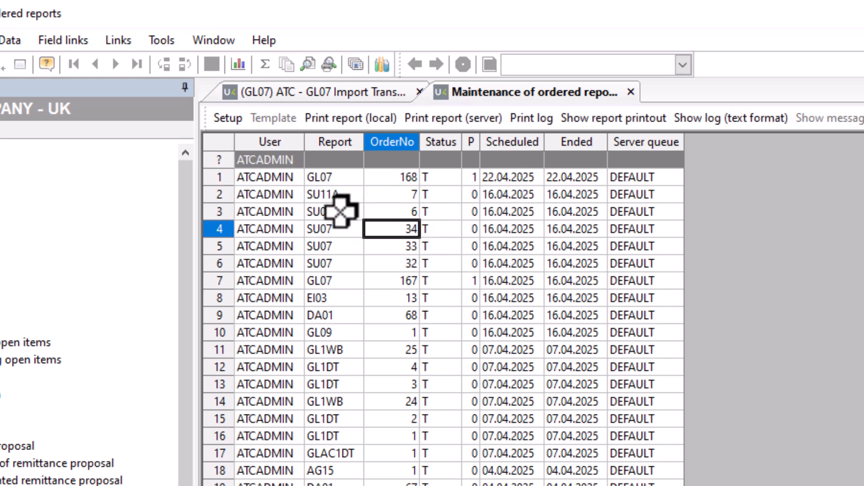
double_click(495, 229)
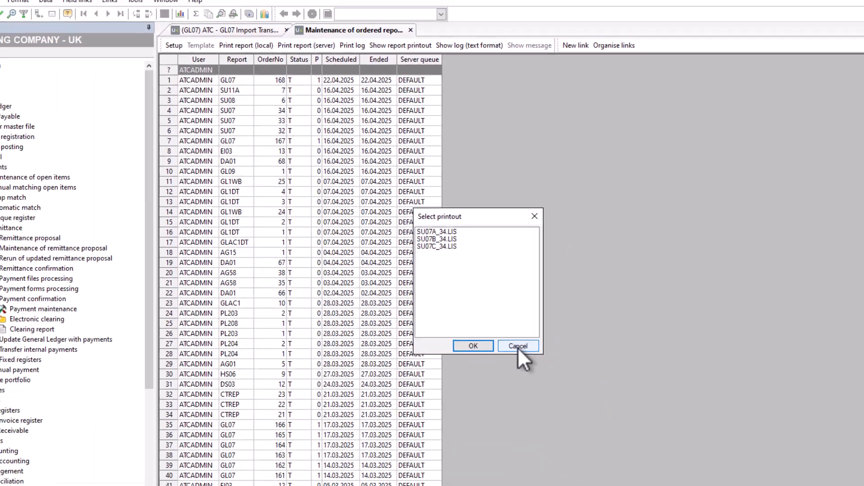
click(517, 347)
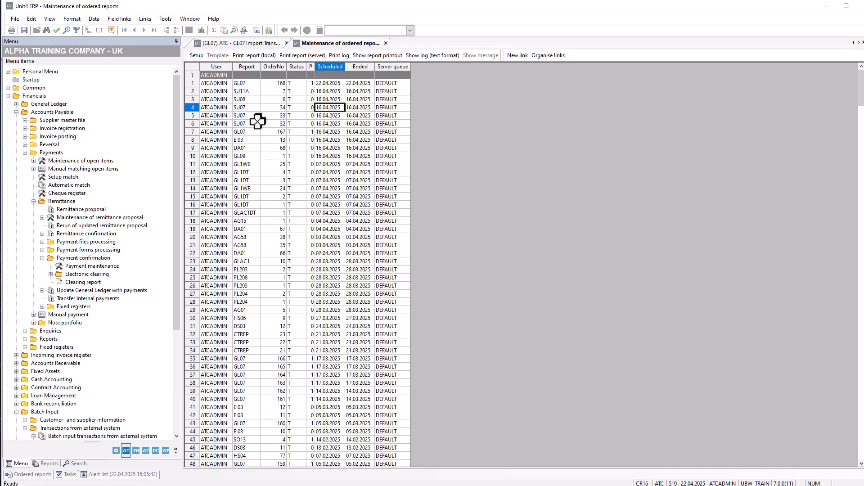
Show the Variant column in the enquiry setup of Maintenance of ordered reports and apply the setup
key(alt+Tab)
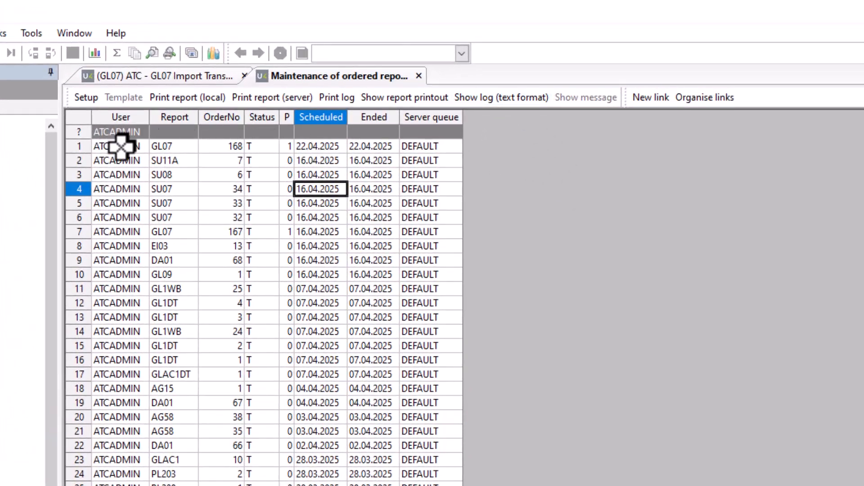
click(84, 103)
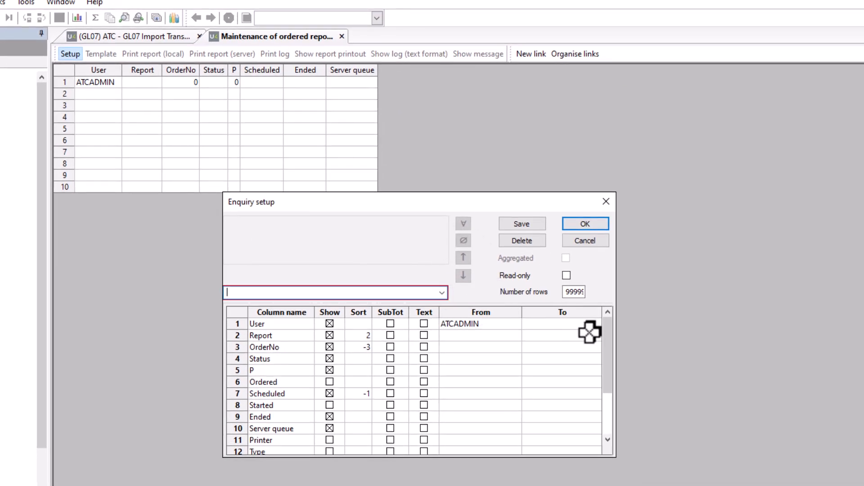
drag(606, 361, 612, 434)
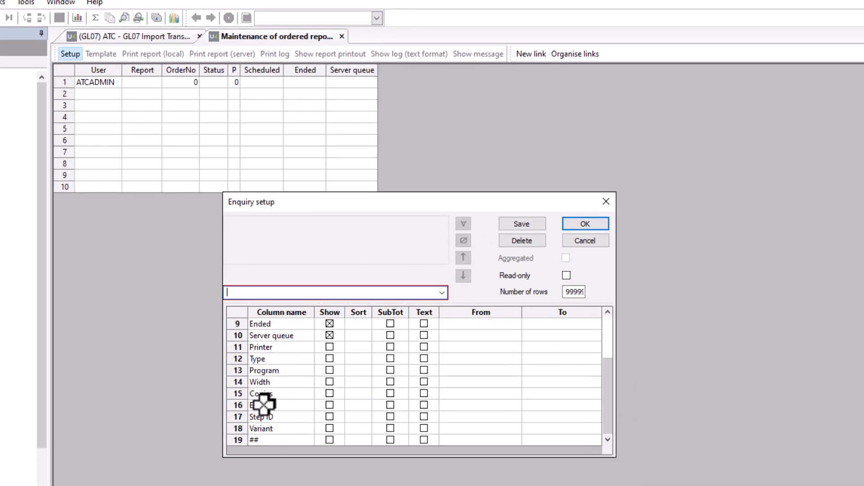
click(330, 428)
click(580, 225)
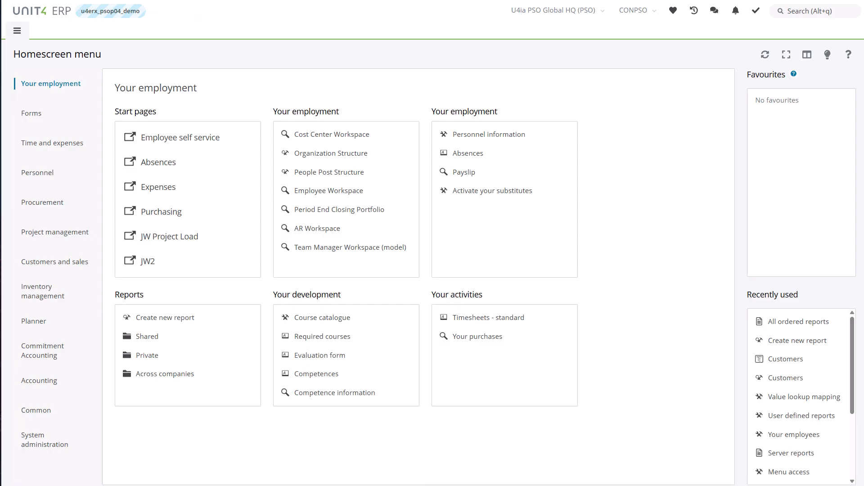
Open Import transactions from the Accounting area of the homescreen menu in the u4erx_psop04_demo web client
key(ctrl+plus)
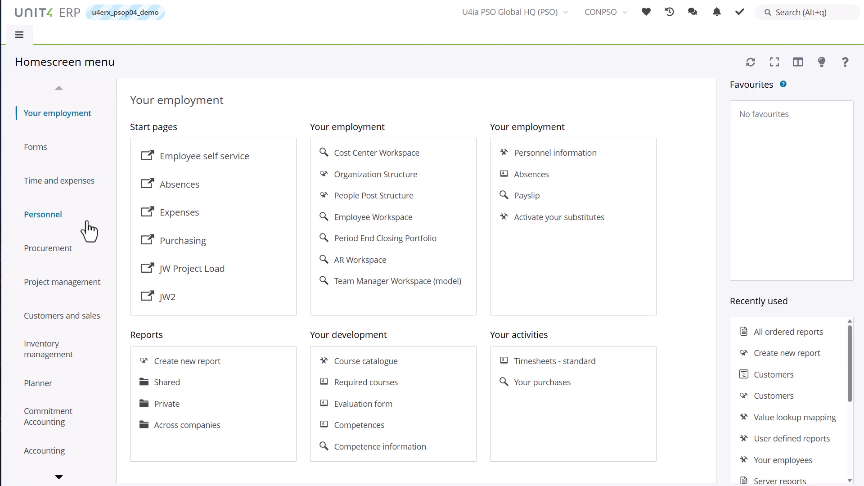
scroll(67, 418, down, 1)
click(44, 417)
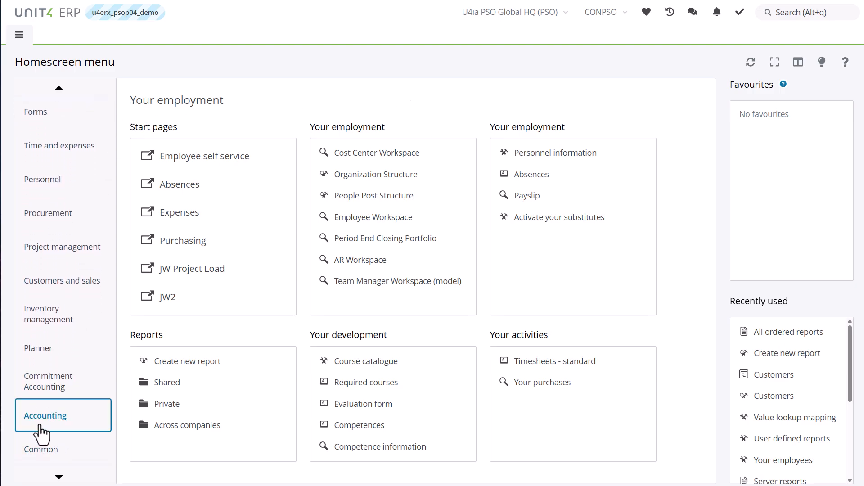
scroll(679, 212, down, 10)
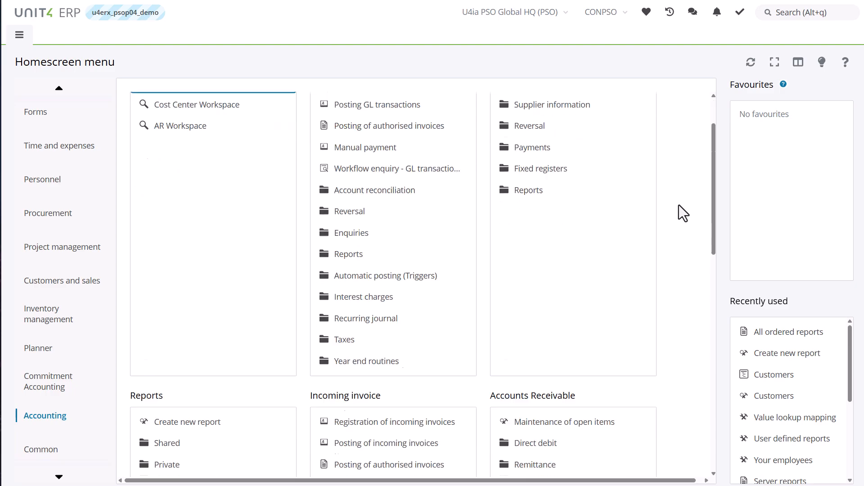
drag(718, 327, 714, 307)
click(538, 206)
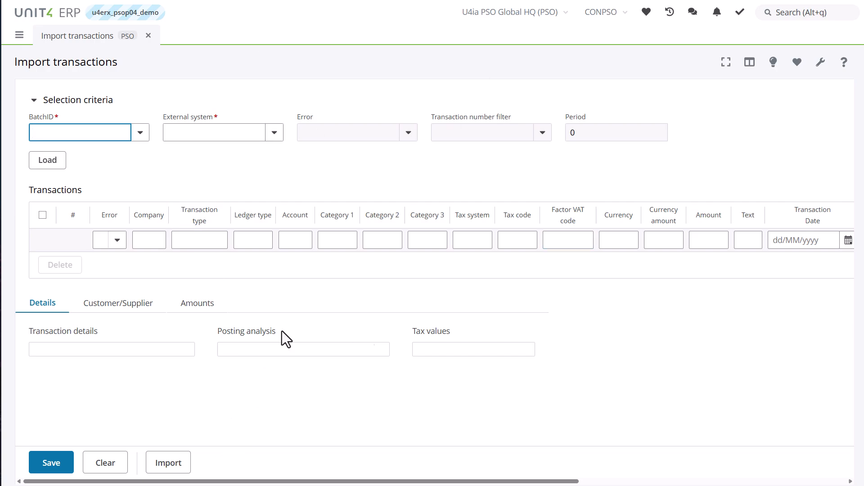
Start an import from Import transactions and choose the variant Registered Invoice GL07 after reviewing the available variants
click(169, 462)
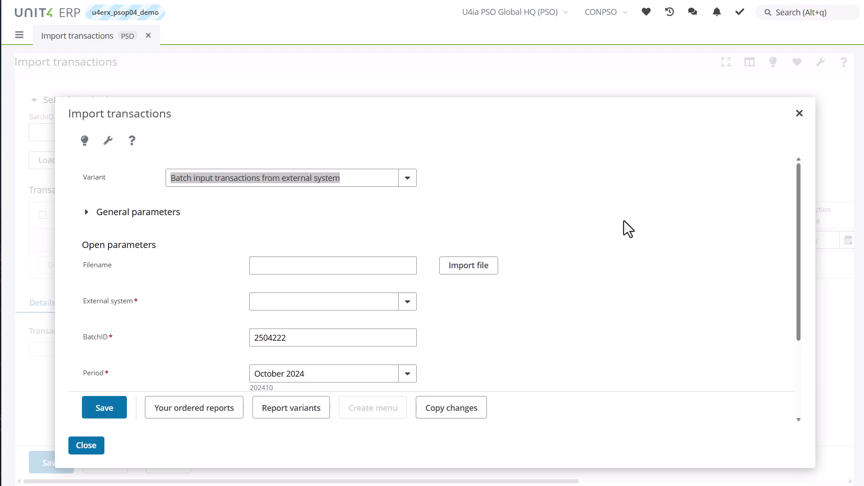
click(408, 178)
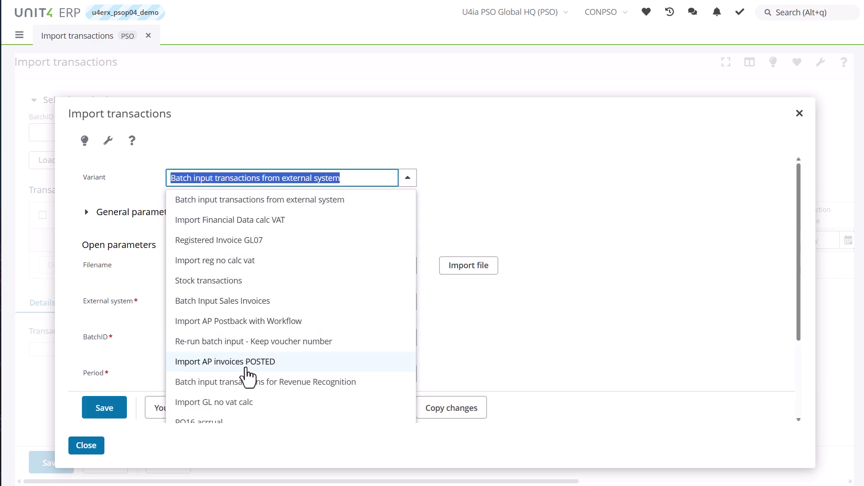
scroll(270, 359, down, 1)
scroll(270, 359, down, 2)
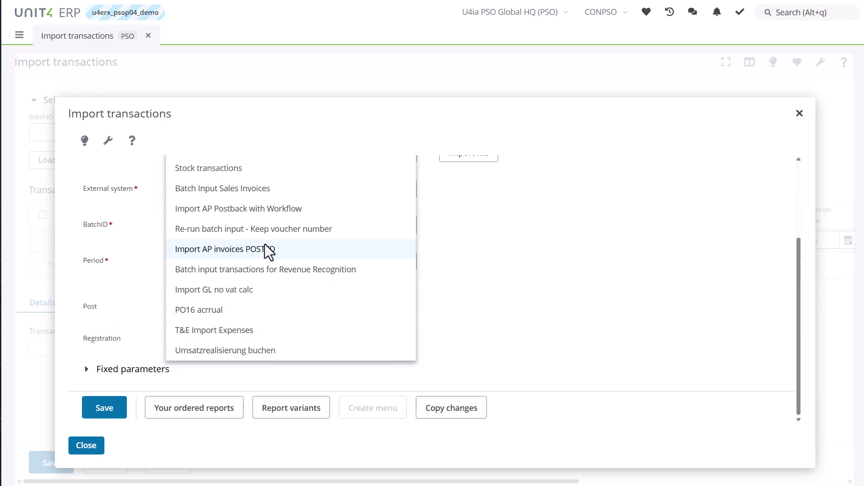
scroll(270, 249, up, 3)
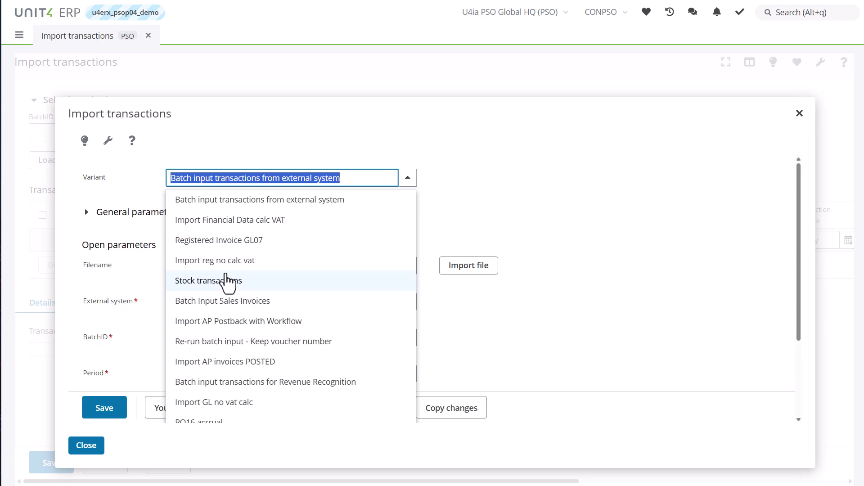
click(216, 240)
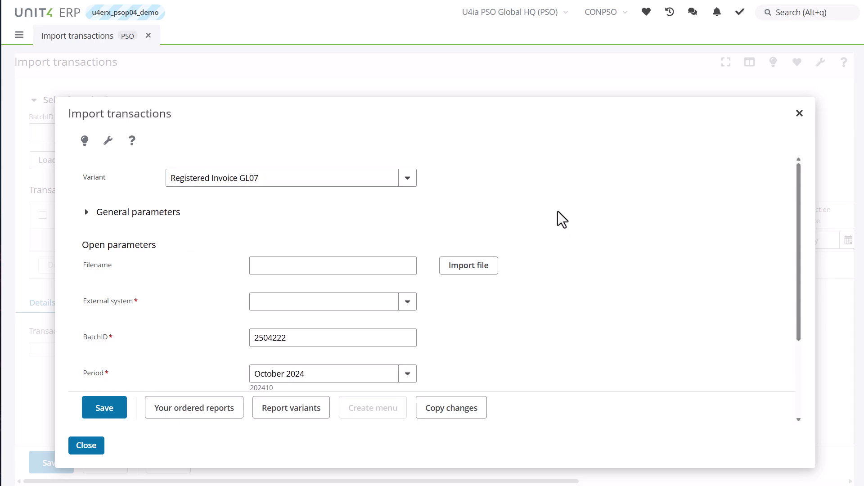
Order the import with the Registered Invoice GL07 variant and open Your ordered reports
scroll(173, 323, down, 3)
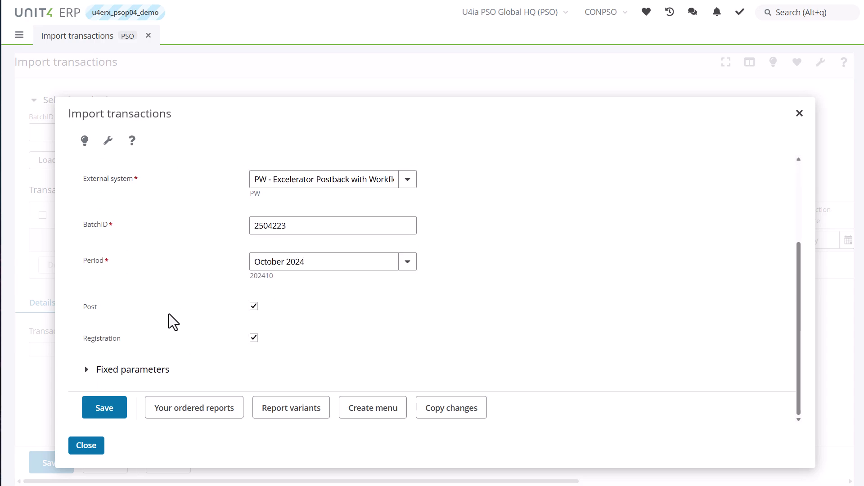
click(113, 401)
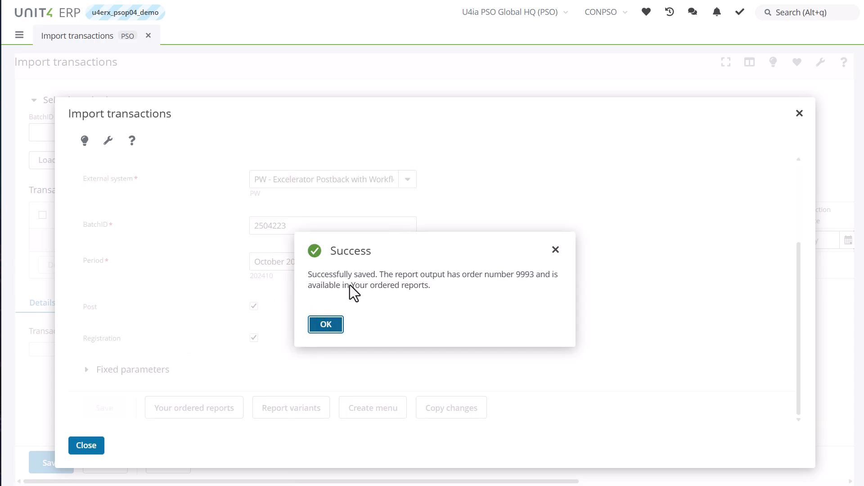
click(324, 325)
click(203, 413)
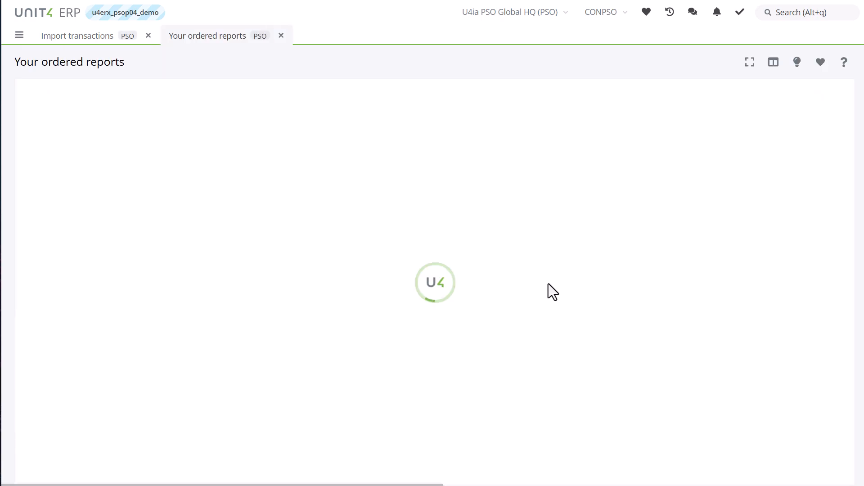
click(246, 220)
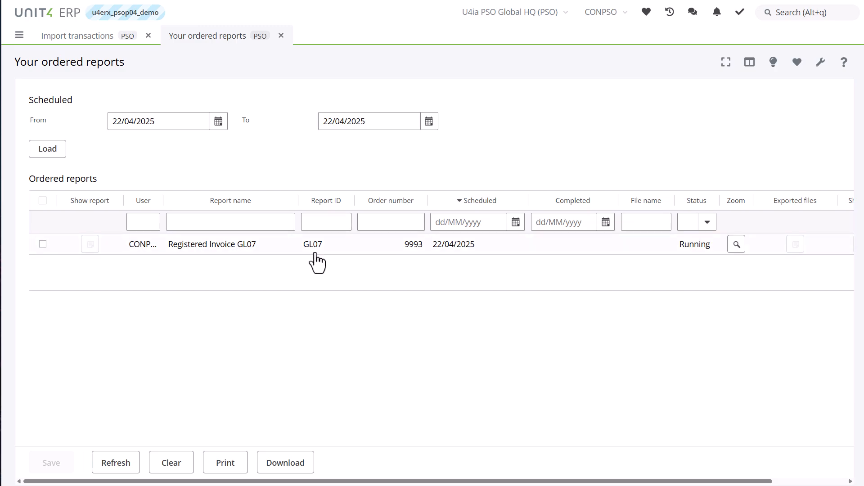